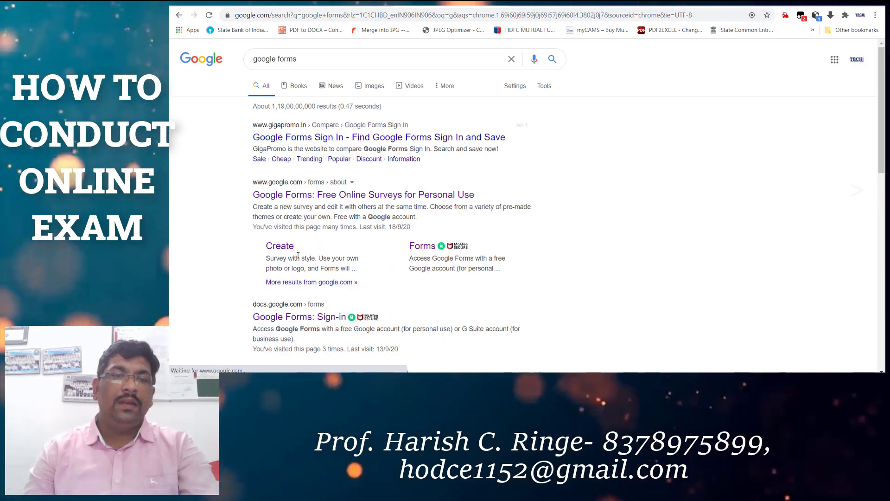
Open the 'Google Forms: Sign-in' result from the google forms search results.
{"action": "left_click", "coordinate": [300, 318]}
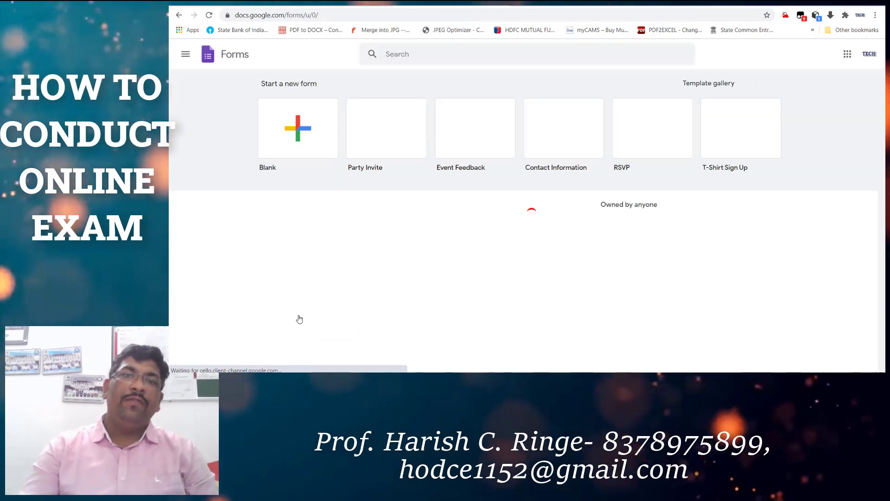
{"action": "scroll", "coordinate": [348, 255], "scroll_direction": "down", "scroll_amount": 1}
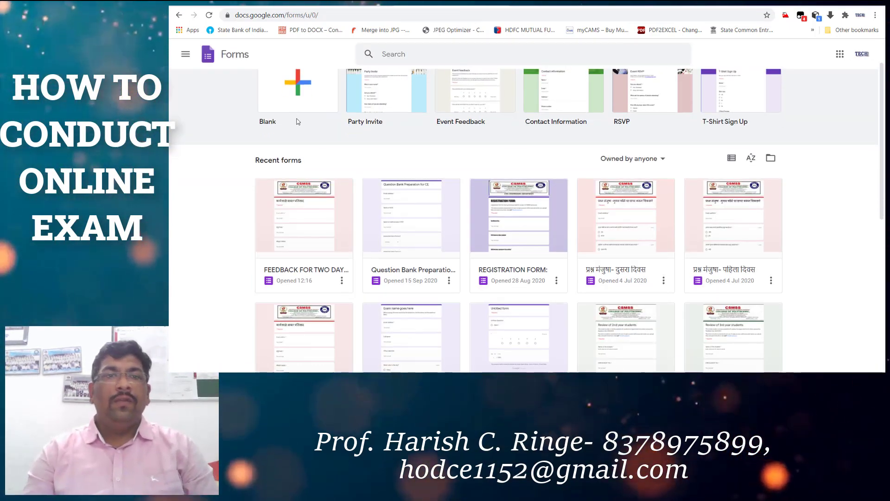
{"action": "scroll", "coordinate": [302, 124], "scroll_direction": "up", "scroll_amount": 1}
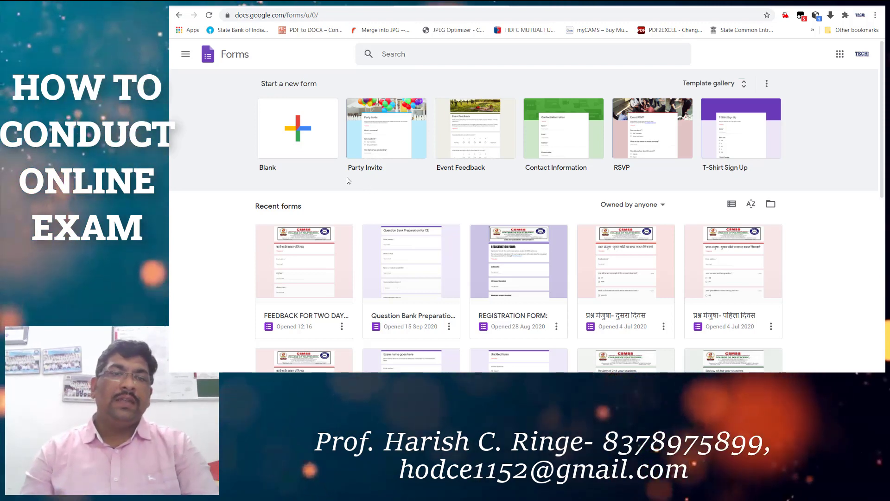
{"action": "scroll", "coordinate": [351, 186], "scroll_direction": "down", "scroll_amount": 1}
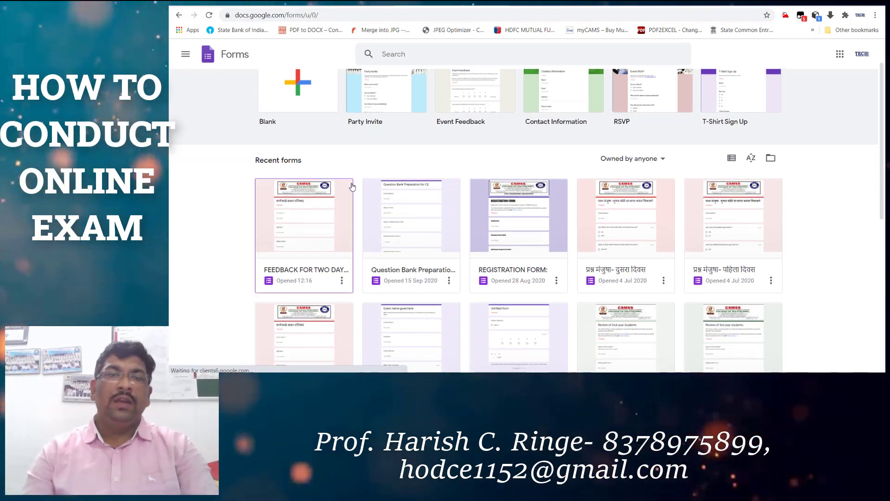
{"action": "scroll", "coordinate": [366, 185], "scroll_direction": "up", "scroll_amount": 1}
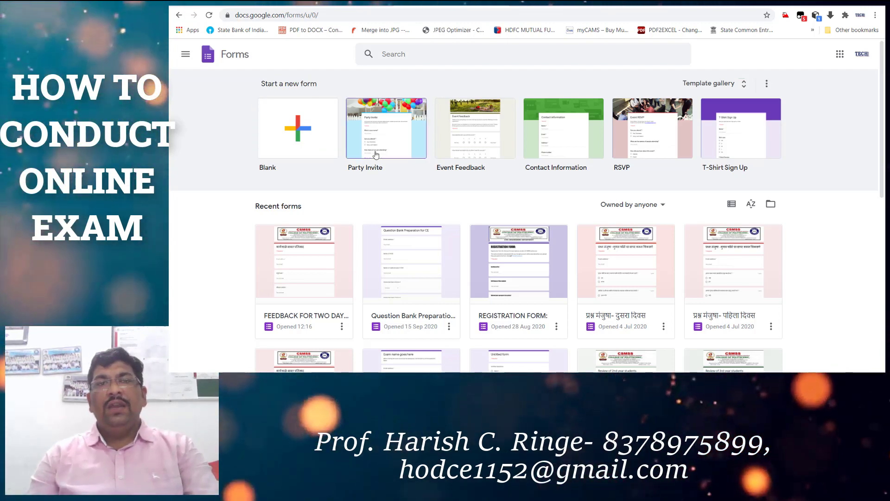
Start a Blank form, return to the Forms home page, and start another Blank form.
{"action": "left_click", "coordinate": [302, 143]}
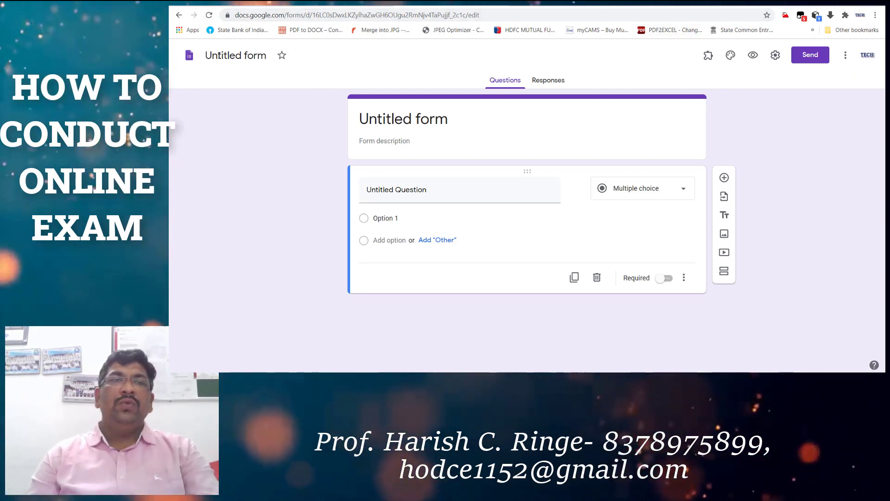
{"action": "left_click", "coordinate": [189, 55]}
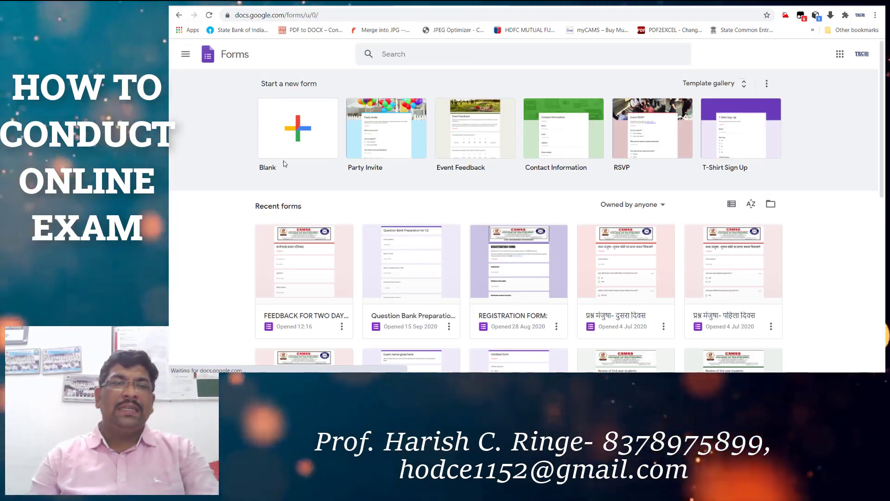
{"action": "left_click", "coordinate": [280, 155]}
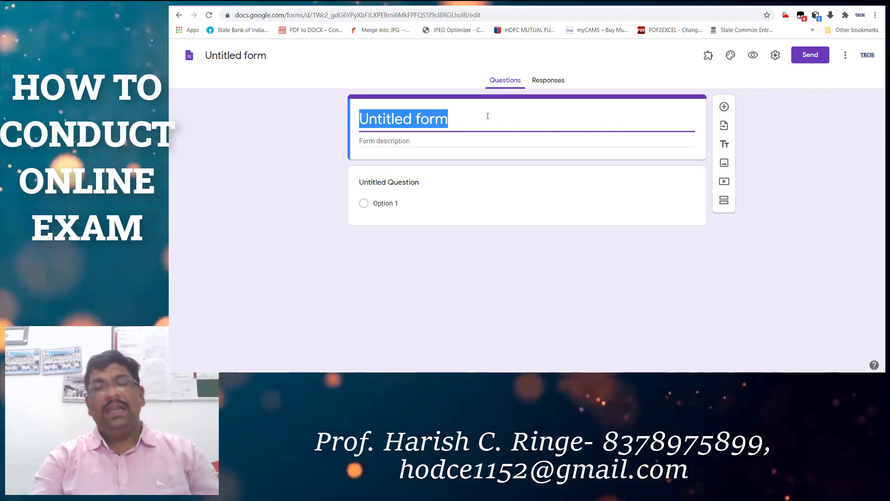
Title the form 'ESTIMATING AND COSTING-17501-CE5G'.
{"action": "type", "text": "e"}
{"action": "key", "text": "BackSpace"}
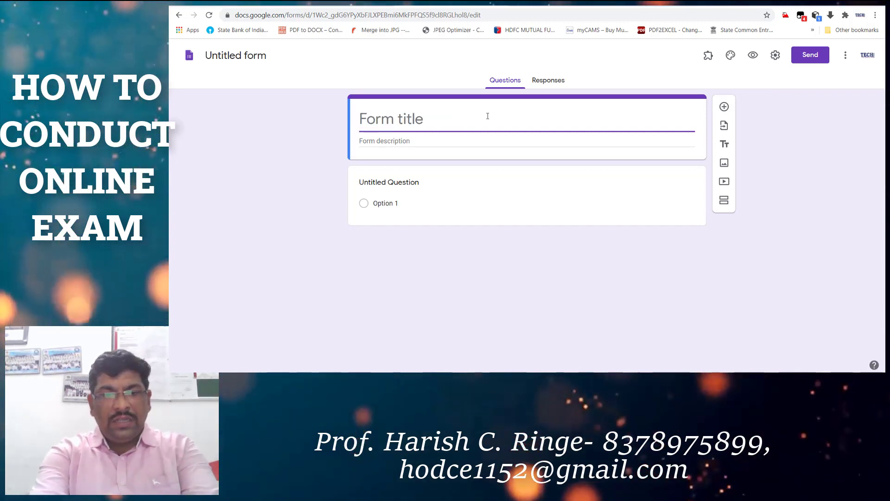
{"action": "type", "text": "ESTIMATING AND COSTING-"}
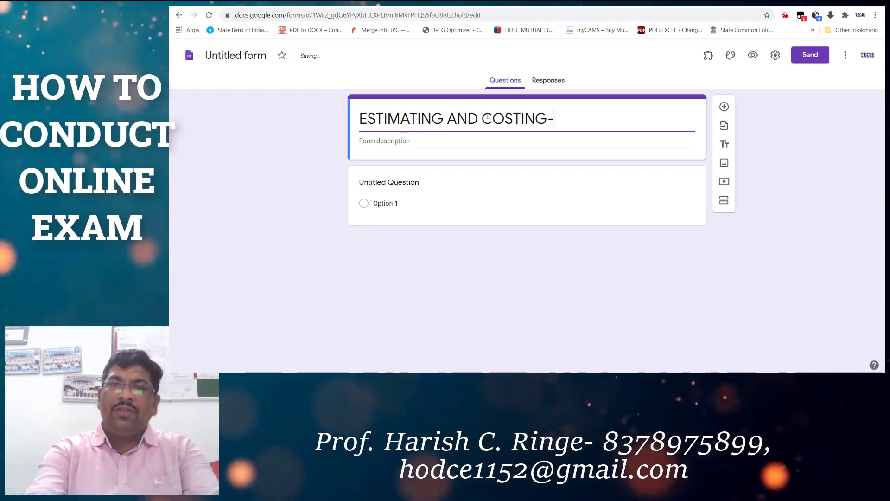
{"action": "type", "text": "1750"}
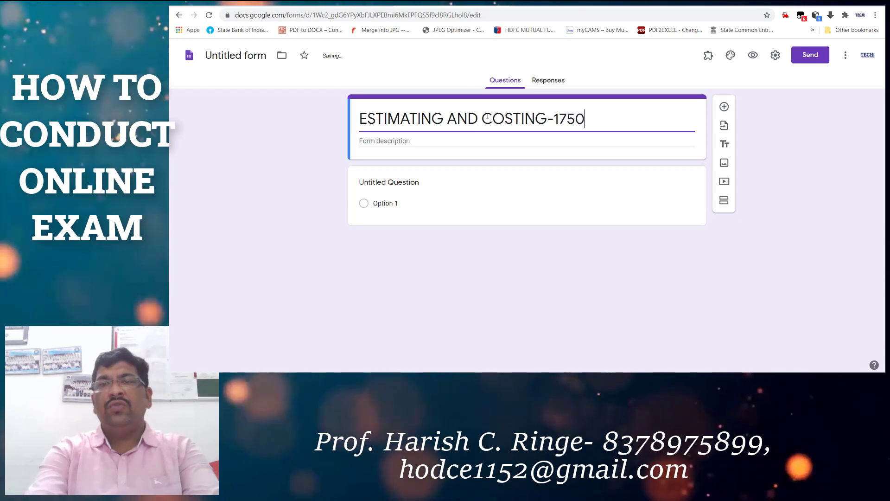
{"action": "type", "text": "1-CE5G"}
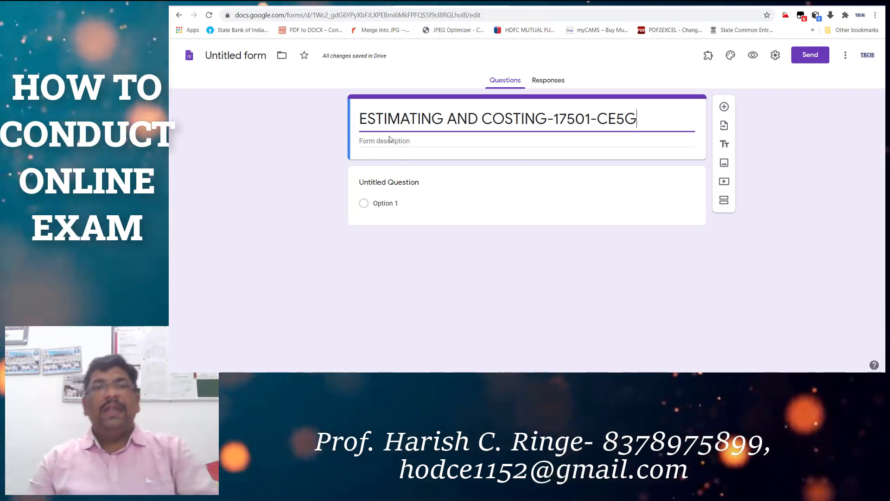
{"action": "left_click", "coordinate": [372, 189]}
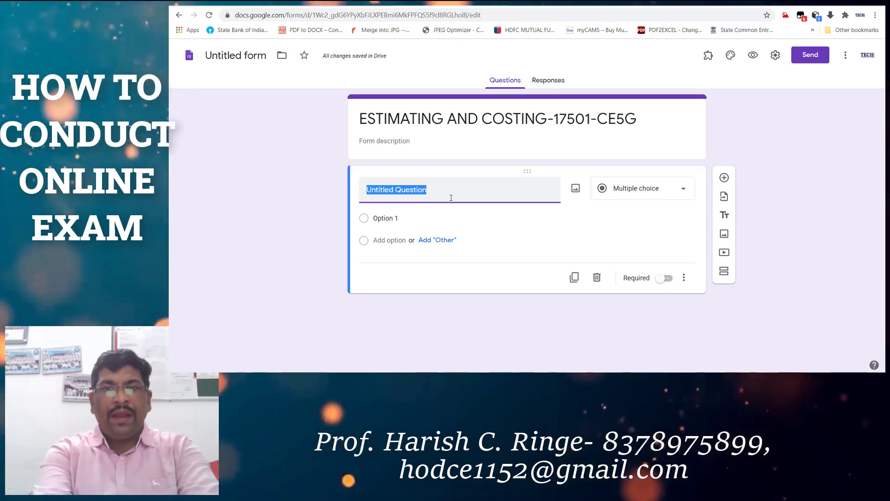
Make the first question 'ENROLLMENT NO.' a Short answer question, left not required.
{"action": "type", "text": "E"}
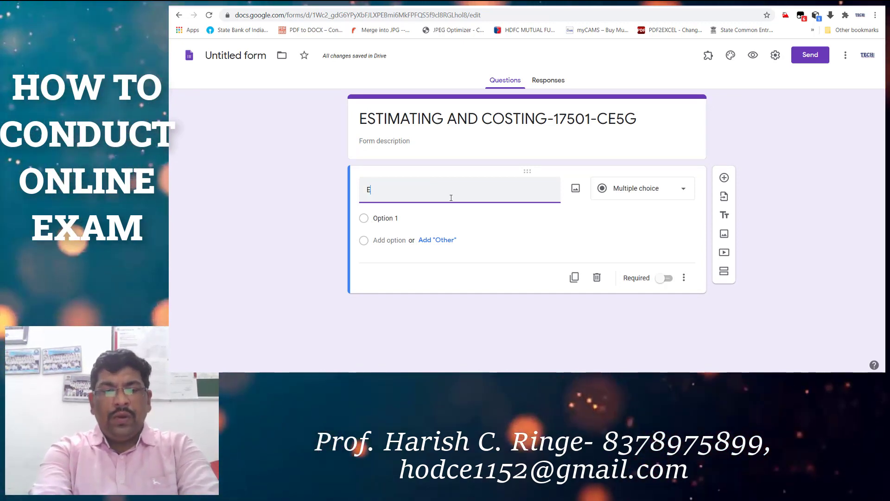
{"action": "type", "text": "NROLLMENT NO."}
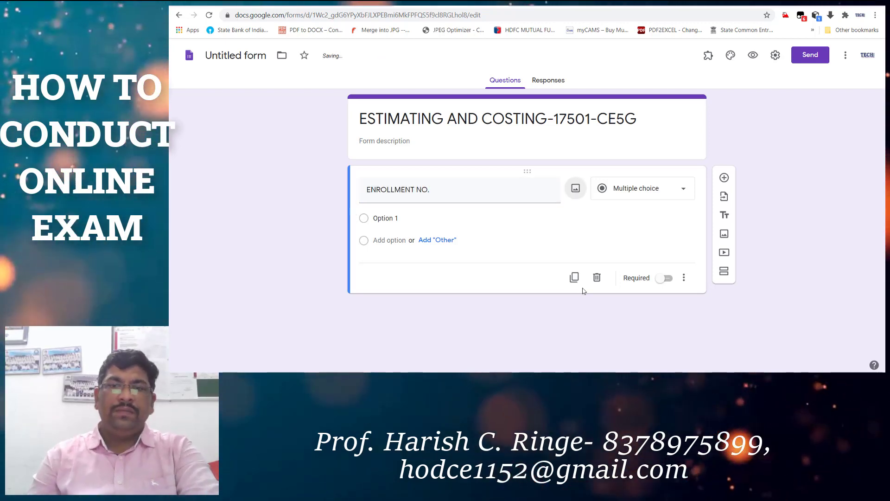
{"action": "left_click", "coordinate": [654, 193]}
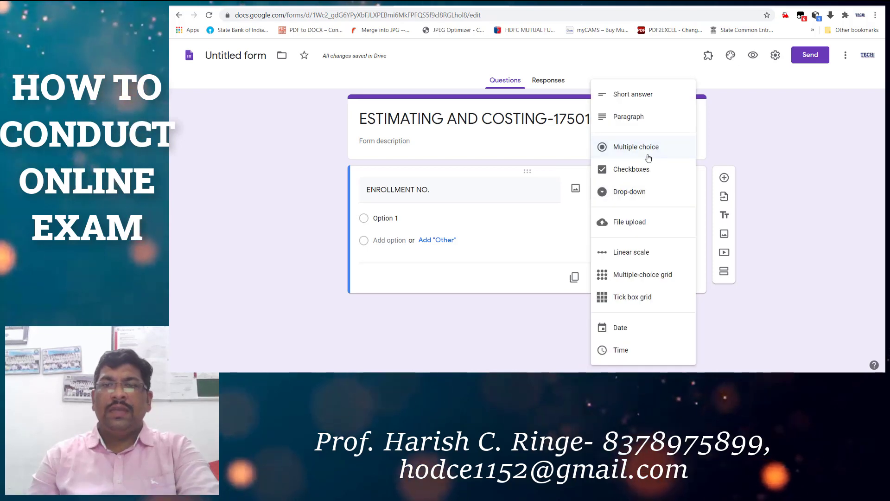
{"action": "left_click", "coordinate": [623, 94]}
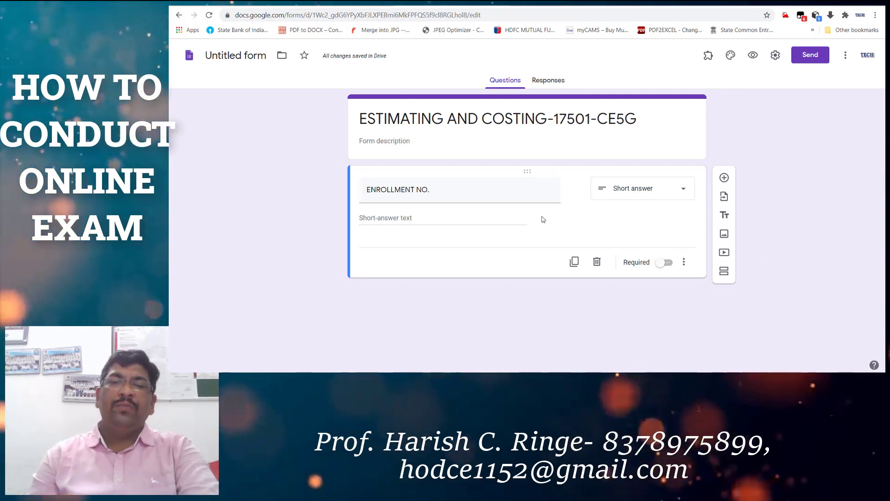
{"action": "left_click", "coordinate": [666, 264]}
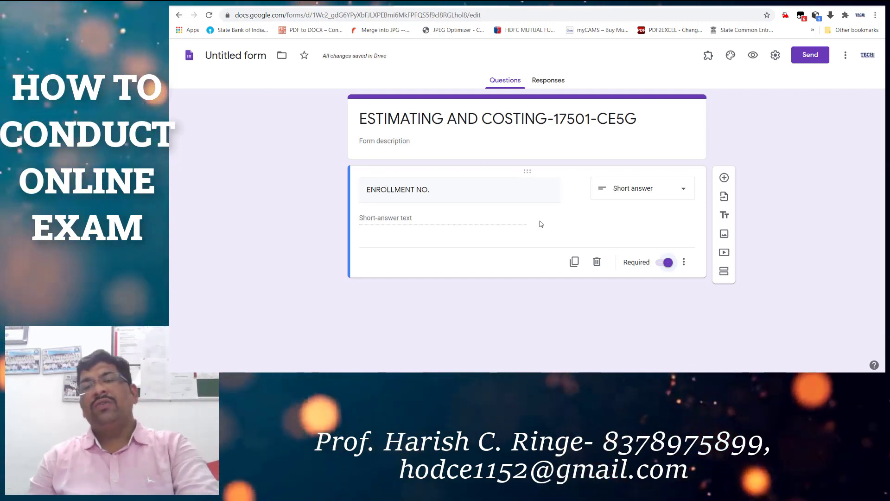
{"action": "left_click", "coordinate": [661, 263]}
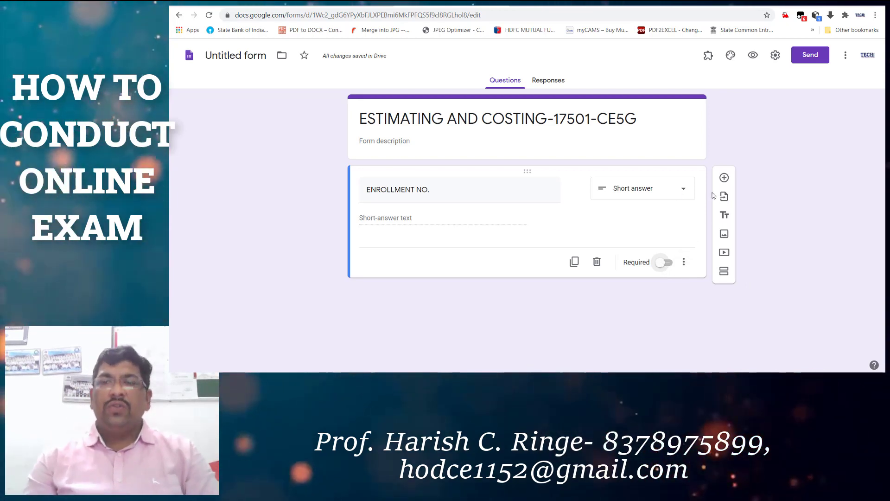
Add a second question titled 'SEAT NO.' below ENROLLMENT NO.
{"action": "left_click", "coordinate": [724, 178]}
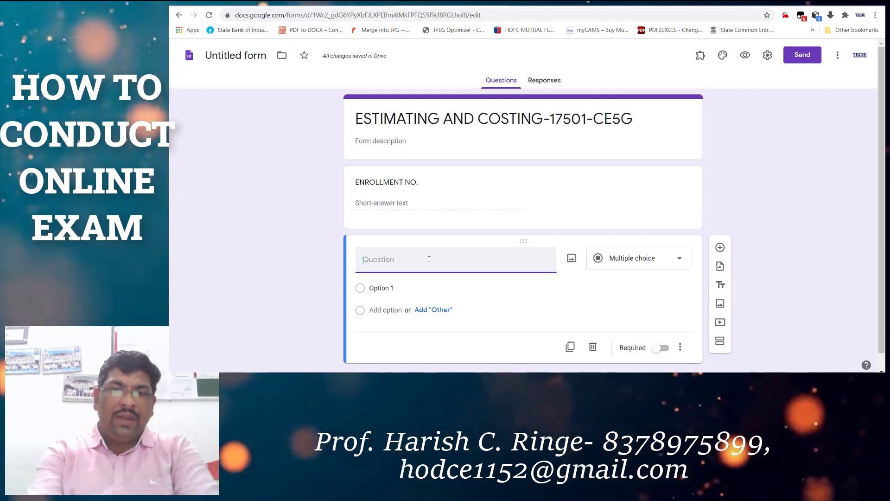
{"action": "type", "text": "SEA"}
{"action": "type", "text": "T NO."}
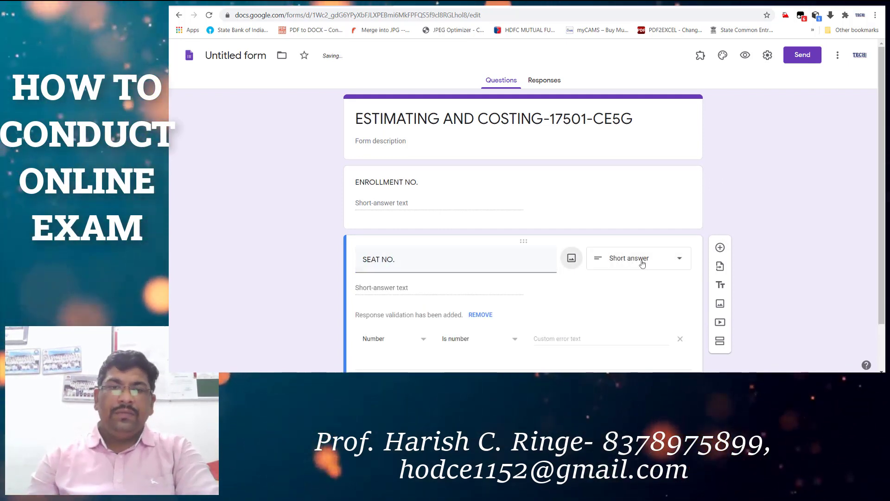
{"action": "scroll", "coordinate": [462, 283], "scroll_direction": "down", "scroll_amount": 1}
Keep SEAT NO. as Short answer after trying Linear scale, then add a blank question.
{"action": "left_click", "coordinate": [676, 205]}
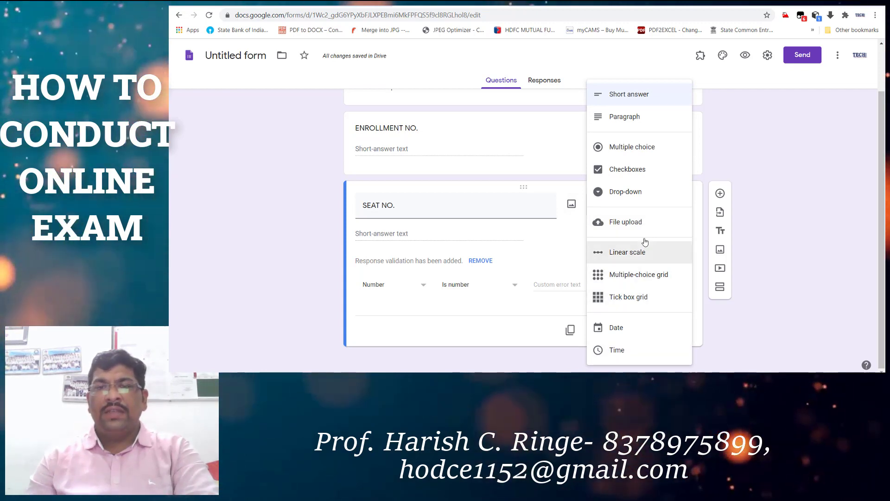
{"action": "left_click", "coordinate": [647, 255]}
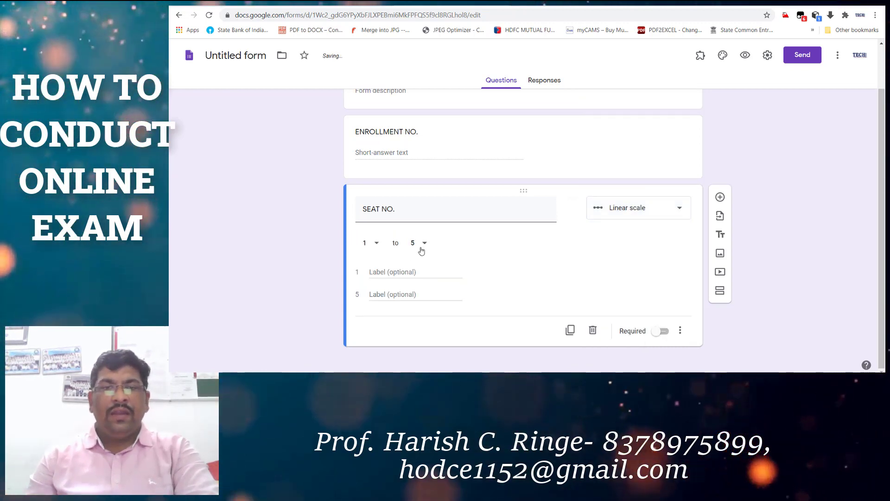
{"action": "left_click", "coordinate": [630, 214]}
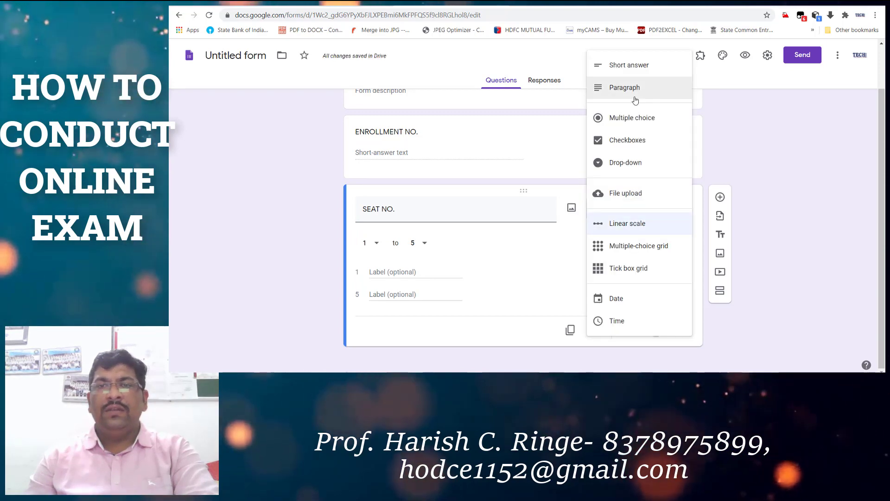
{"action": "left_click", "coordinate": [638, 70]}
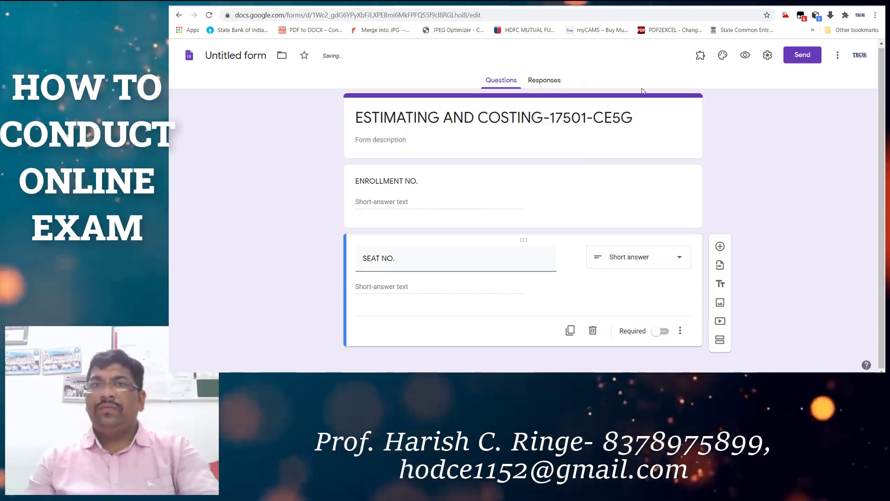
{"action": "left_click", "coordinate": [622, 260]}
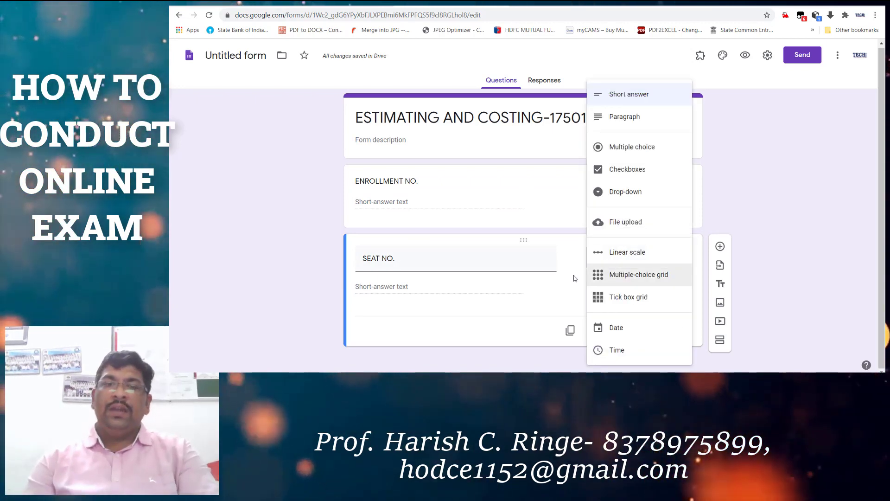
{"action": "left_click", "coordinate": [556, 284]}
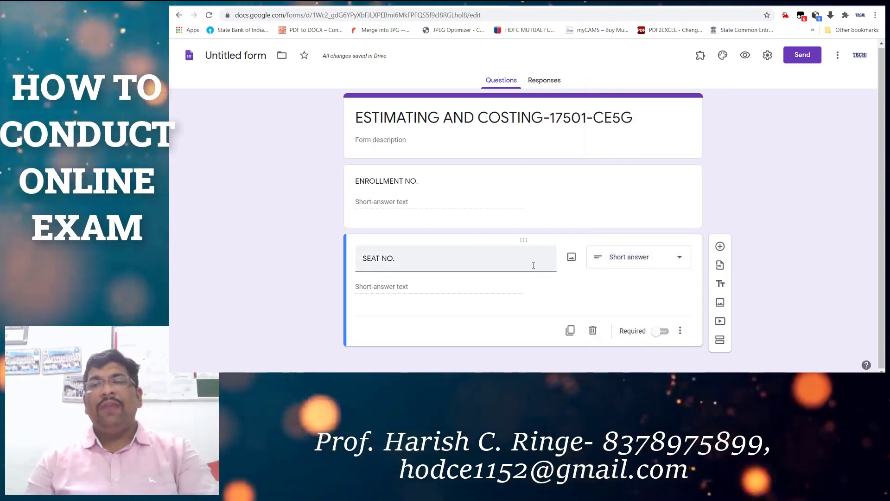
{"action": "left_click", "coordinate": [720, 246]}
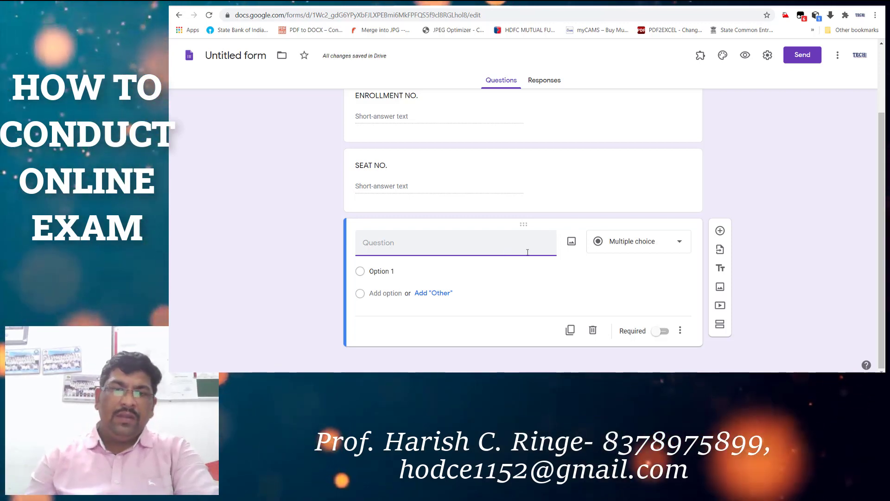
Turn on 'Make this a quiz' in the form's Quizzes settings and save.
{"action": "left_click", "coordinate": [545, 83]}
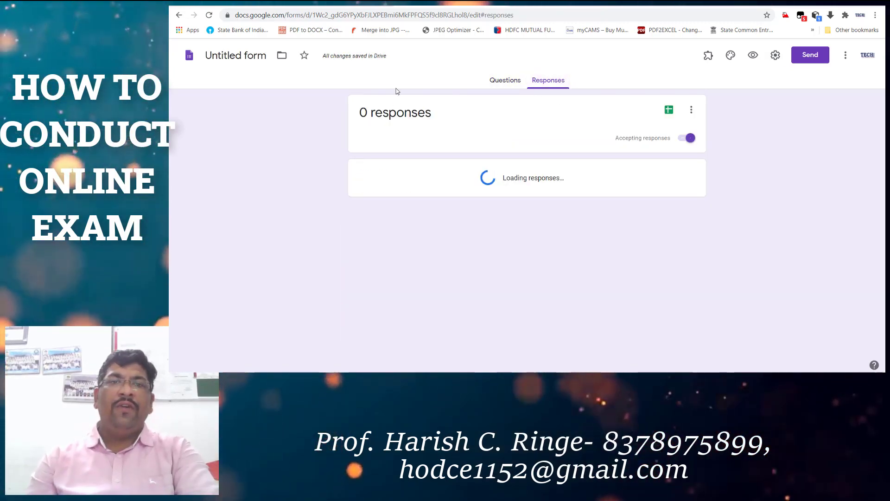
{"action": "left_click", "coordinate": [499, 81]}
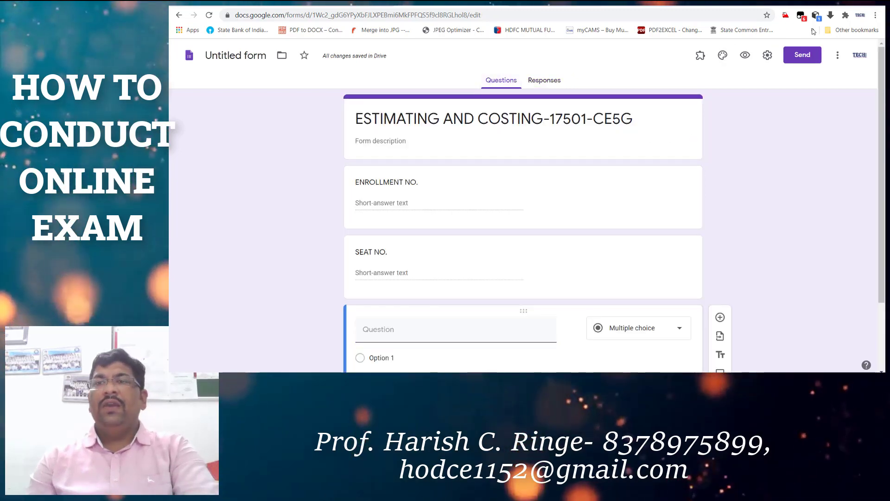
{"action": "left_click", "coordinate": [767, 55]}
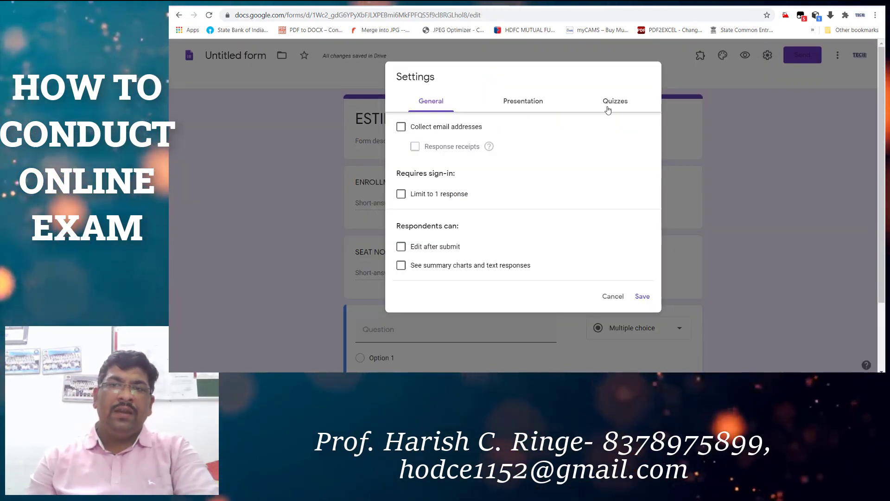
{"action": "left_click", "coordinate": [609, 103]}
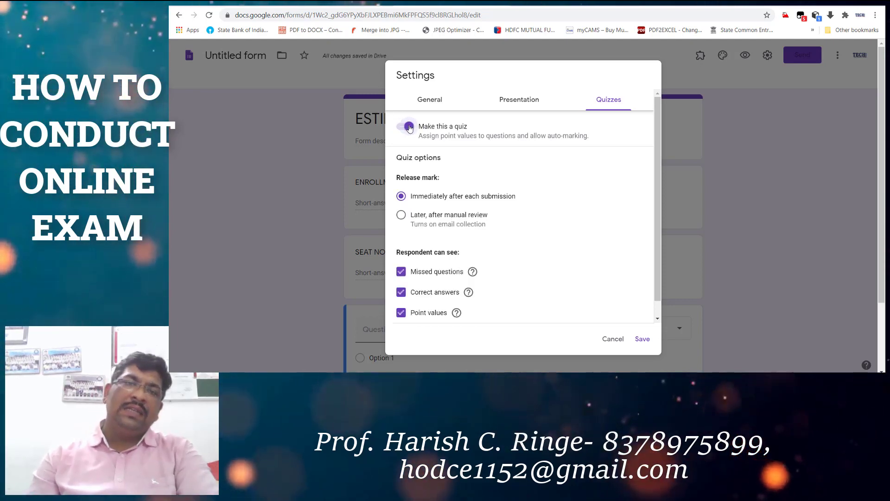
{"action": "left_click", "coordinate": [640, 340]}
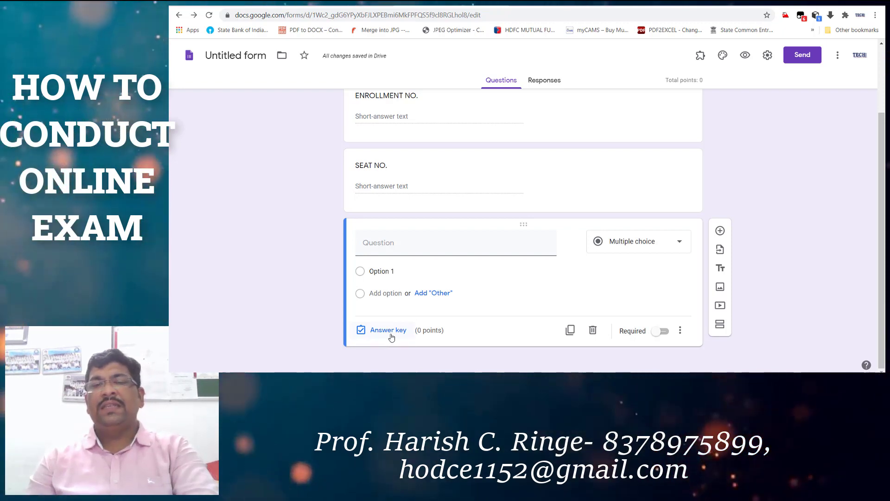
Write the question 'IS IT YOU ARE A POLYTECHNIC STUDENT' with choices YES, No and NOT CONFIRM.
{"action": "left_click", "coordinate": [385, 249]}
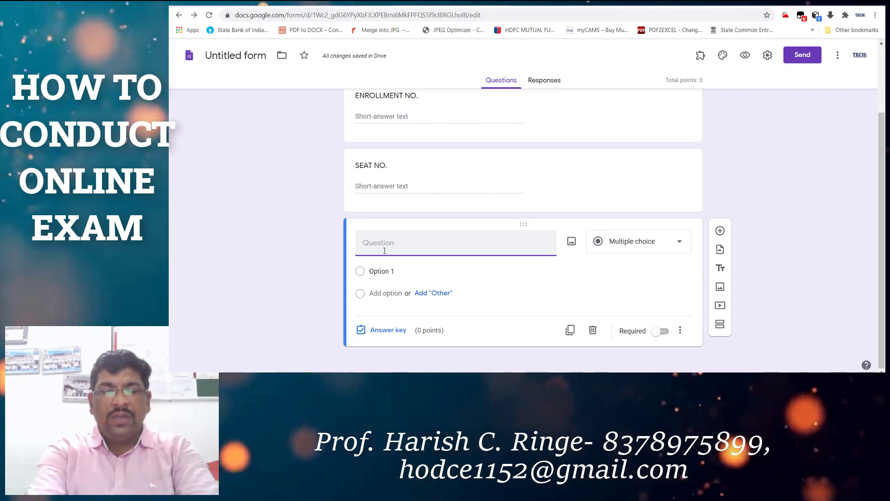
{"action": "type", "text": "IS I"}
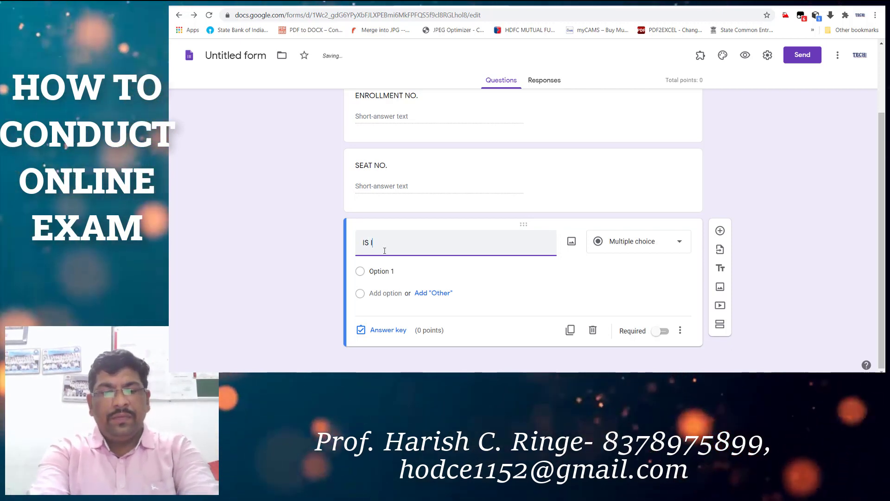
{"action": "type", "text": "T YOURARE A POLYTECHN"}
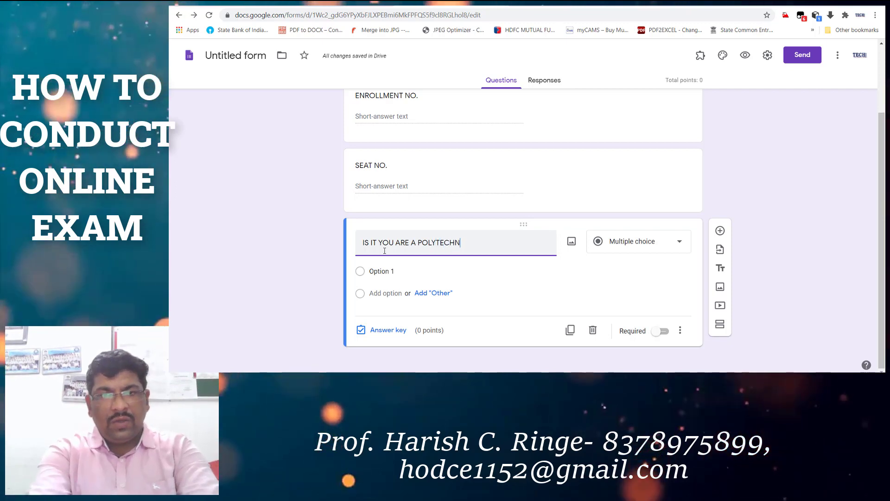
{"action": "type", "text": "ENT"}
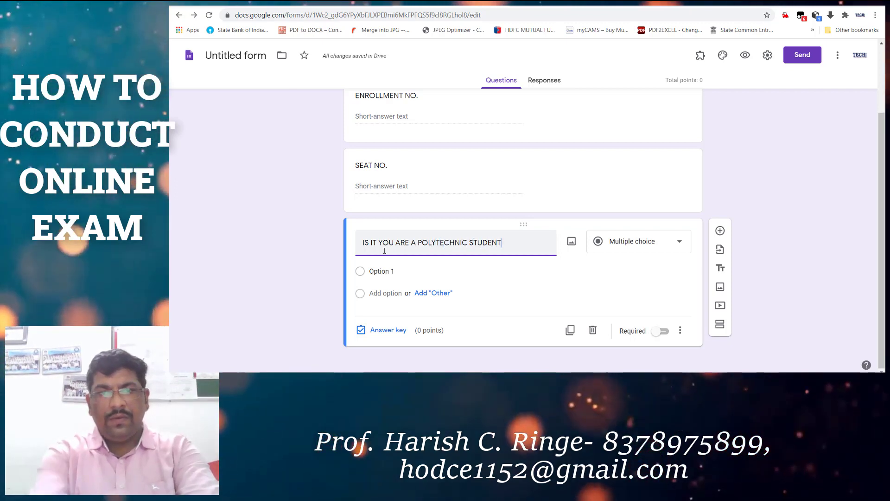
{"action": "left_click", "coordinate": [417, 272]}
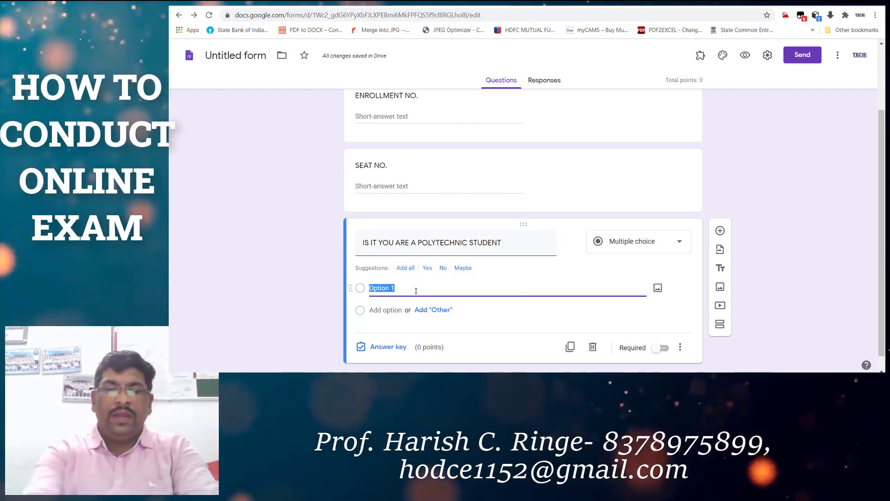
{"action": "left_click", "coordinate": [432, 308]}
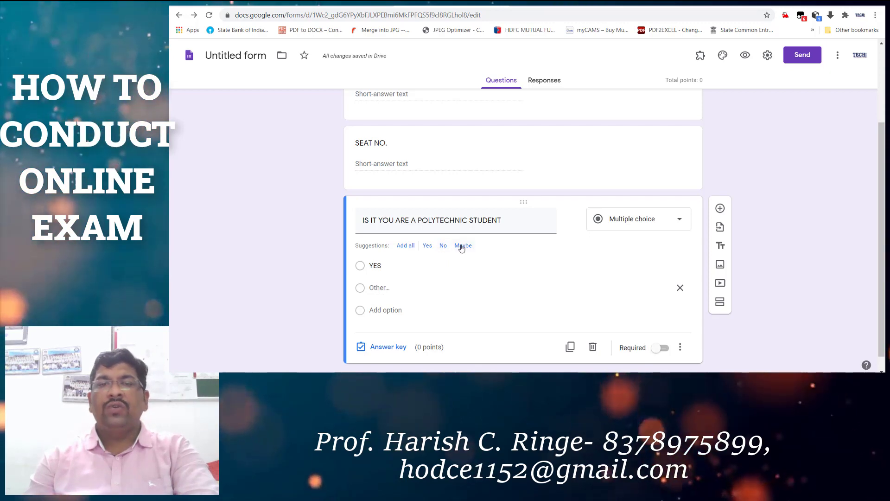
{"action": "left_click", "coordinate": [443, 246]}
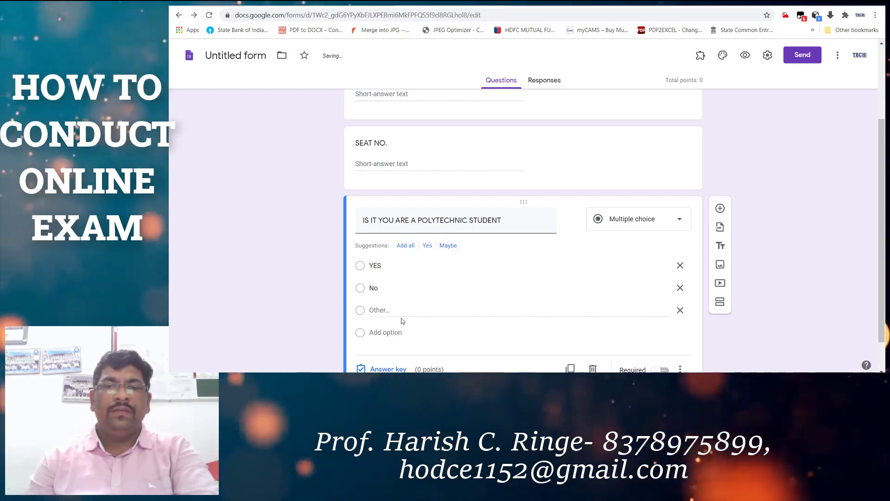
{"action": "left_click", "coordinate": [680, 309]}
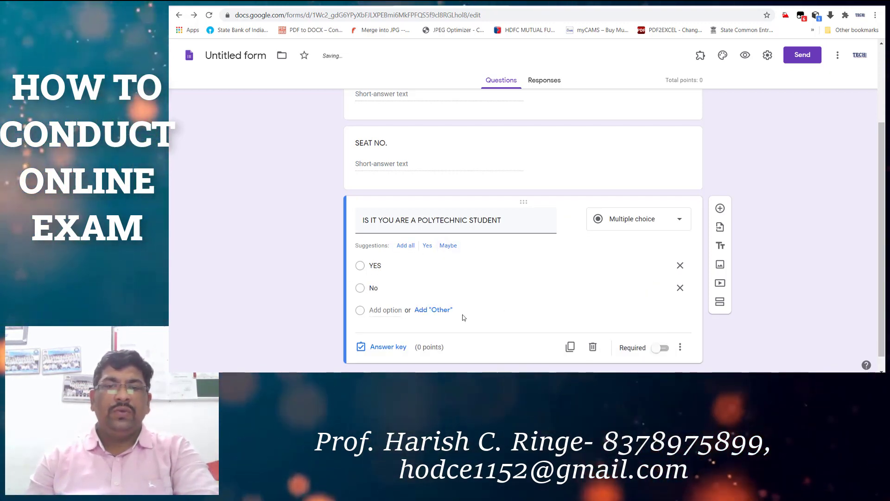
{"action": "left_click", "coordinate": [422, 310]}
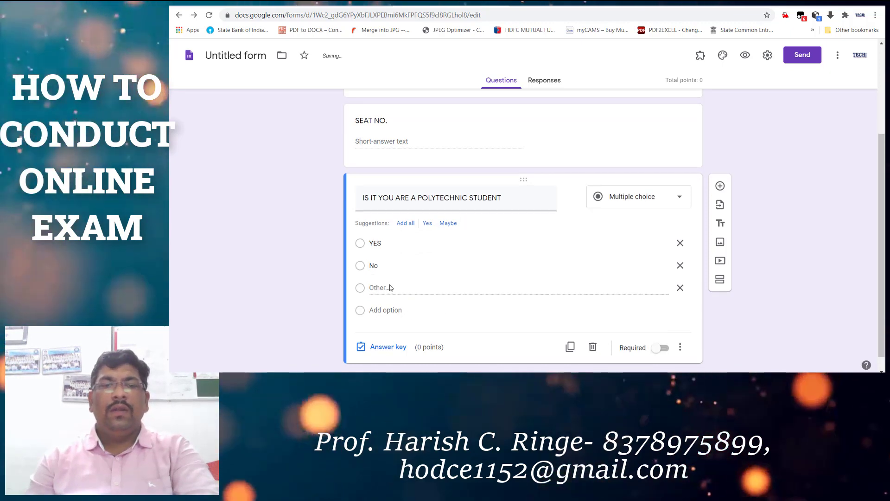
{"action": "left_click", "coordinate": [379, 310]}
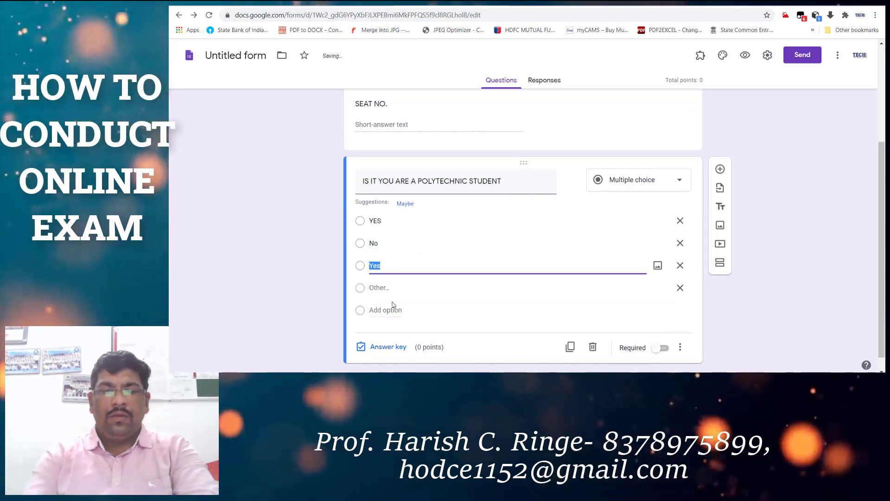
{"action": "type", "text": "NOT CONFIRM"}
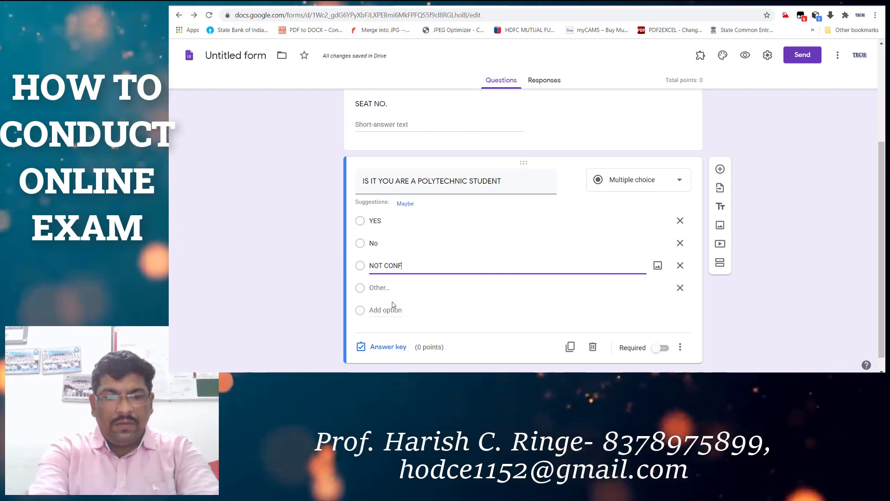
{"action": "left_click", "coordinate": [680, 289]}
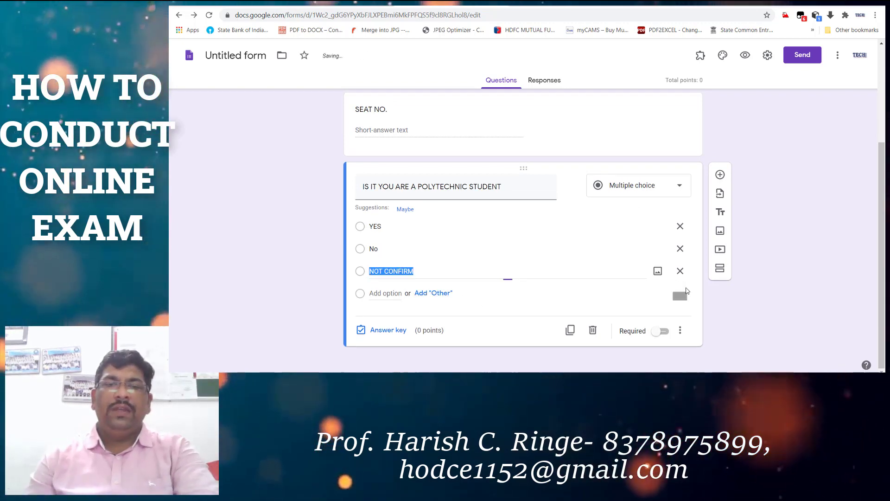
In the answer key, mark YES correct and give the question 1 point.
{"action": "left_click", "coordinate": [383, 330]}
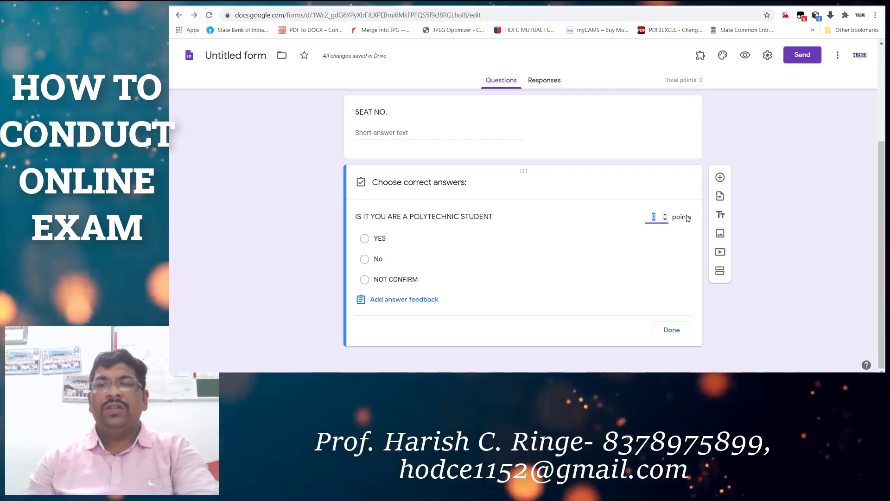
{"action": "type", "text": "1"}
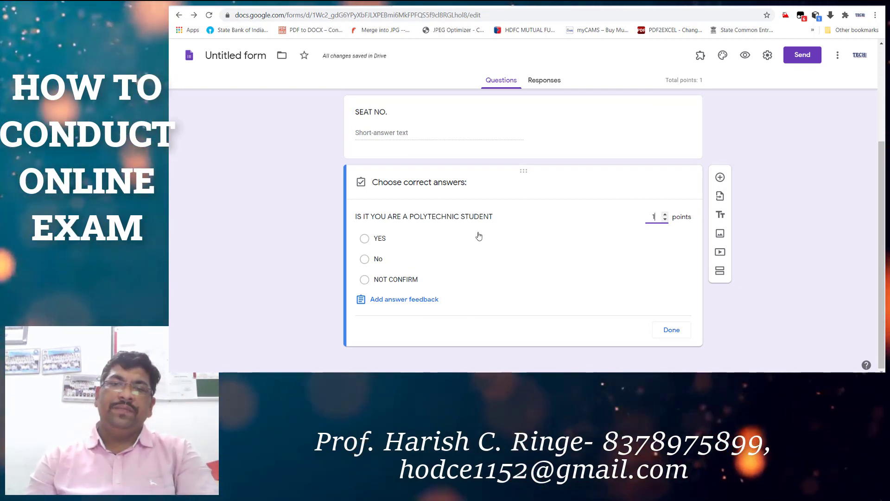
{"action": "left_click", "coordinate": [367, 239]}
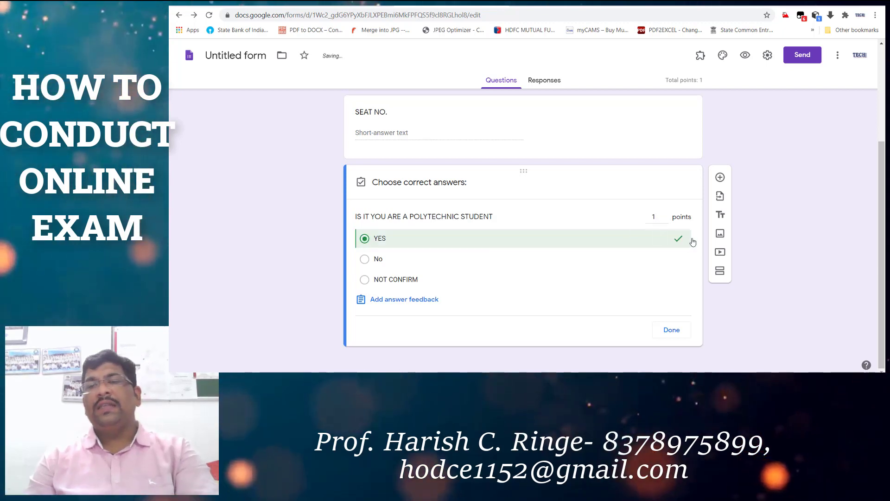
{"action": "left_click", "coordinate": [672, 330]}
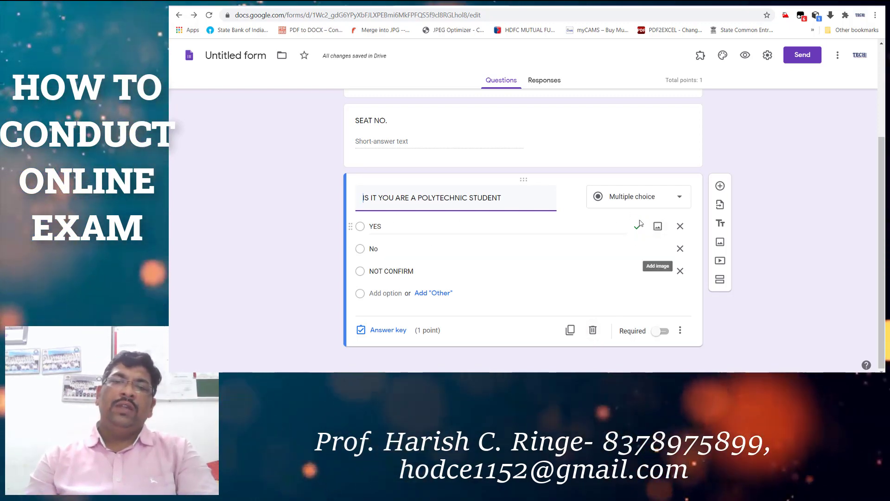
Scroll through the three questions and select the SEAT NO. question.
{"action": "scroll", "coordinate": [621, 236], "scroll_direction": "up", "scroll_amount": 3}
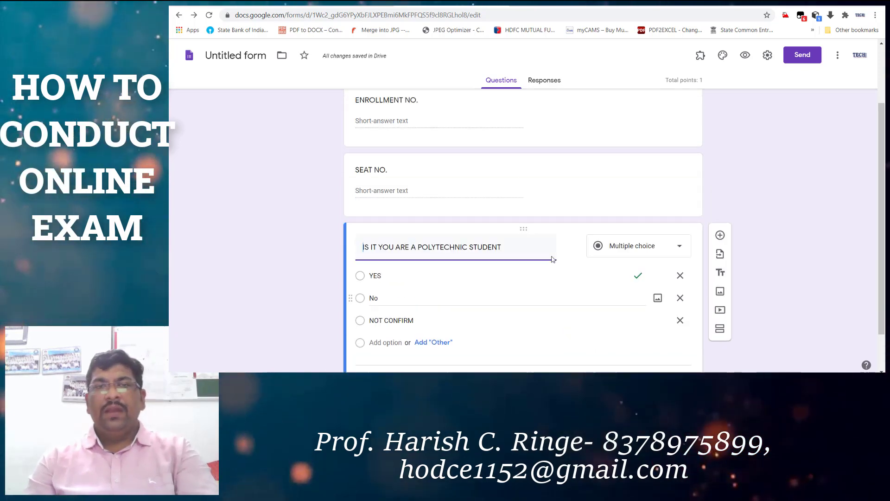
{"action": "scroll", "coordinate": [549, 256], "scroll_direction": "down", "scroll_amount": 3}
{"action": "scroll", "coordinate": [538, 246], "scroll_direction": "up", "scroll_amount": 3}
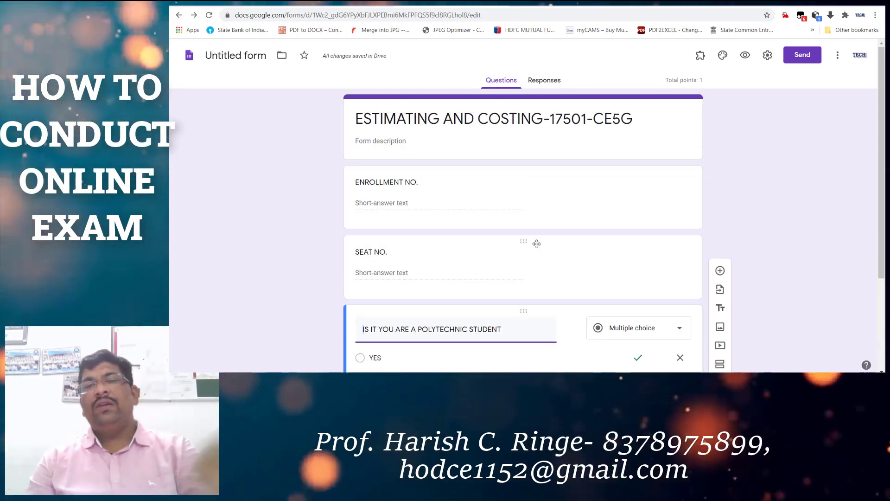
{"action": "scroll", "coordinate": [543, 251], "scroll_direction": "down", "scroll_amount": 2}
{"action": "scroll", "coordinate": [547, 259], "scroll_direction": "down", "scroll_amount": 1}
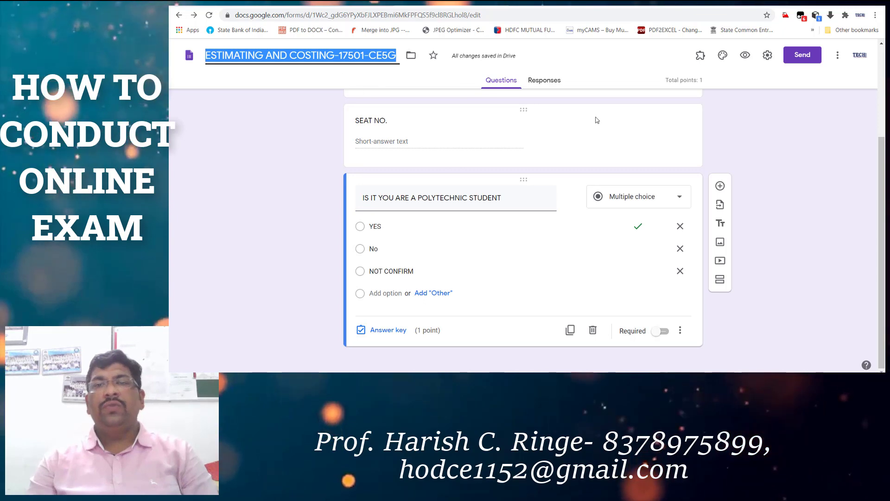
{"action": "left_click", "coordinate": [596, 120]}
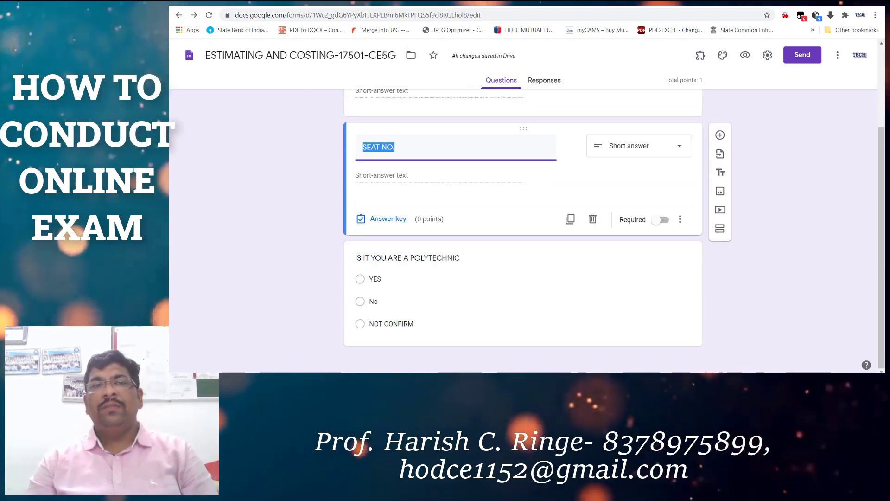
{"action": "scroll", "coordinate": [510, 209], "scroll_direction": "up", "scroll_amount": 3}
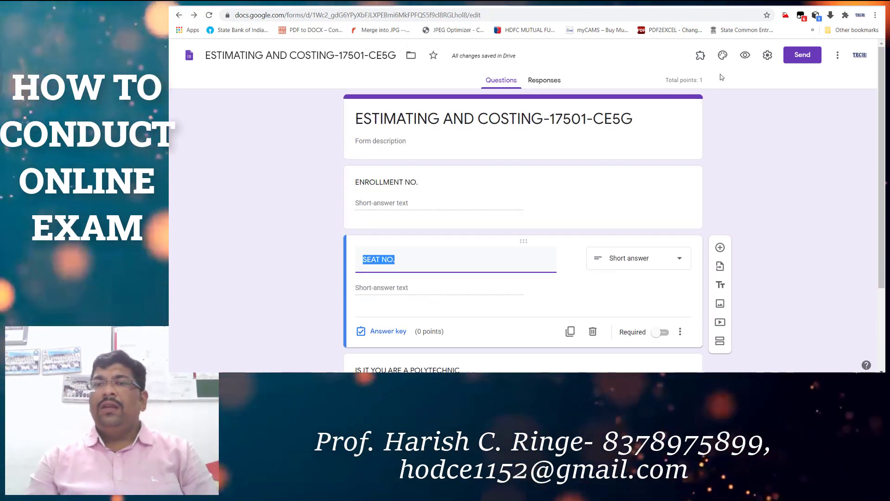
{"action": "scroll", "coordinate": [520, 281], "scroll_direction": "down", "scroll_amount": 3}
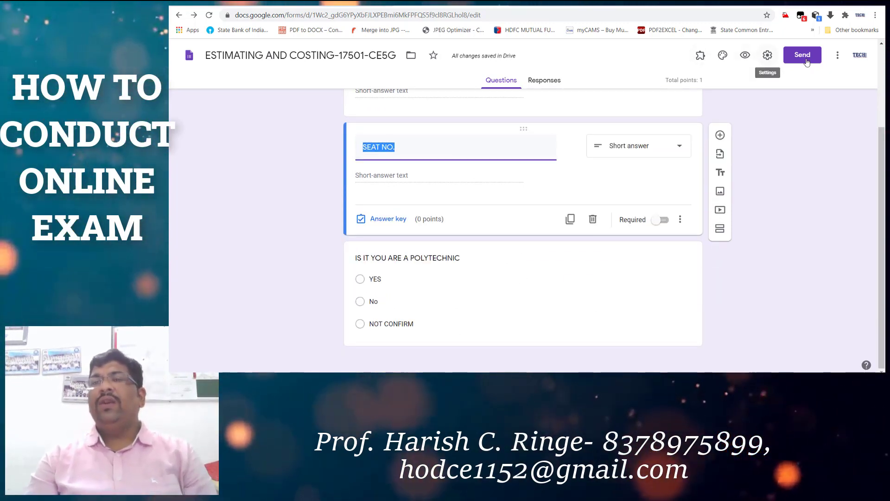
Search the form add-on marketplace for 'EXTE' and choose the Extended Forms suggestion.
{"action": "left_click", "coordinate": [834, 60]}
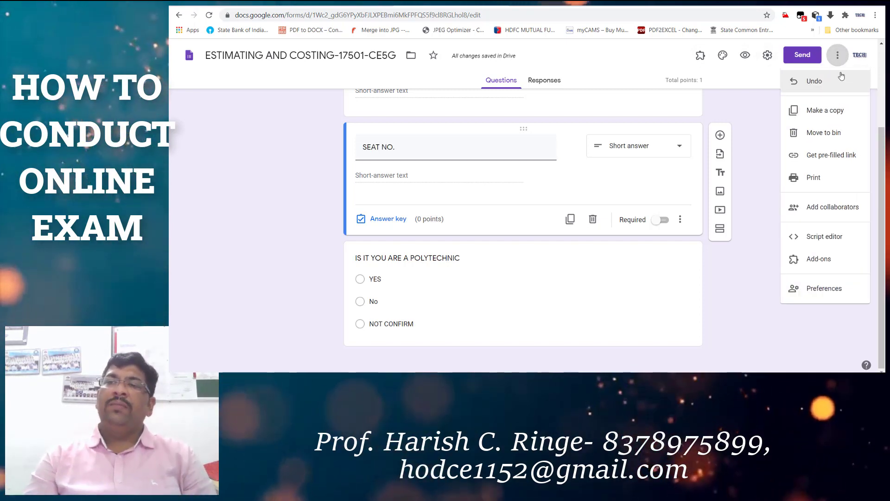
{"action": "left_click", "coordinate": [819, 259]}
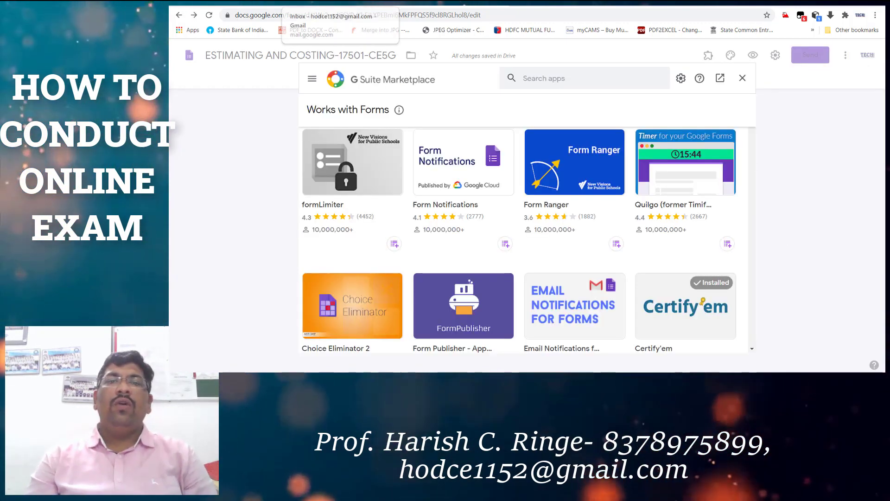
{"action": "left_click", "coordinate": [334, 2]}
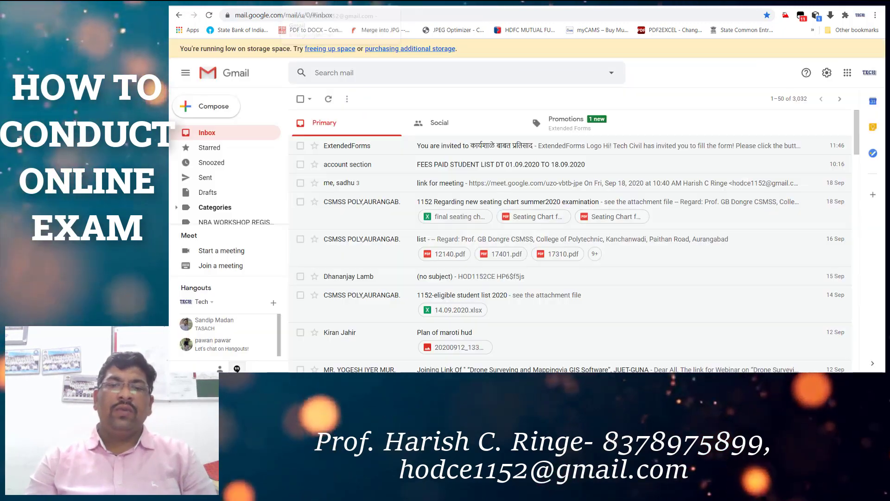
{"action": "left_click", "coordinate": [445, 3]}
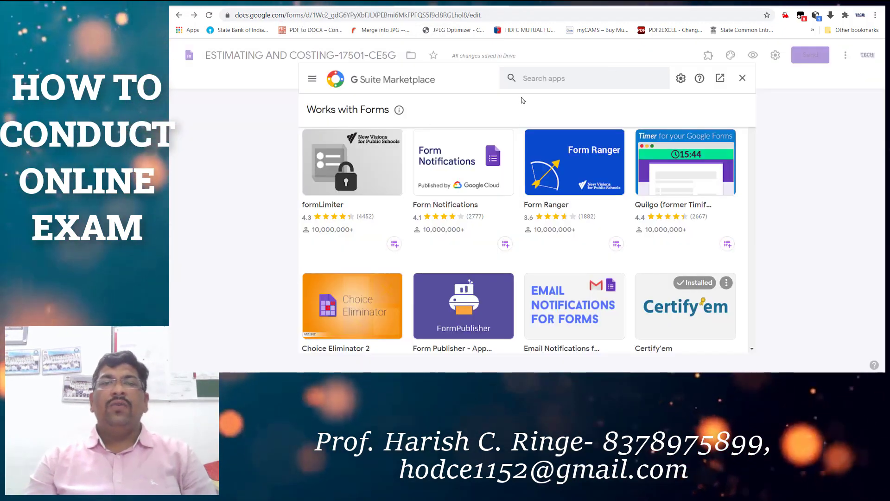
{"action": "left_click", "coordinate": [547, 77]}
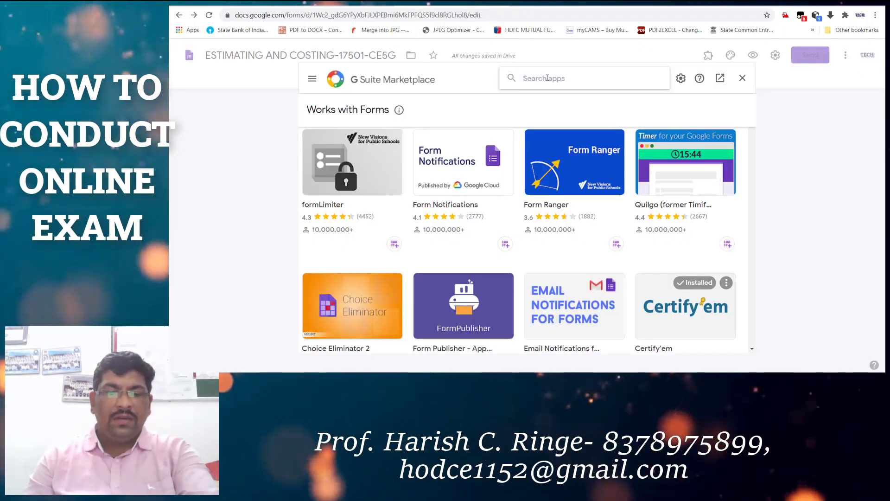
{"action": "type", "text": "EXTE"}
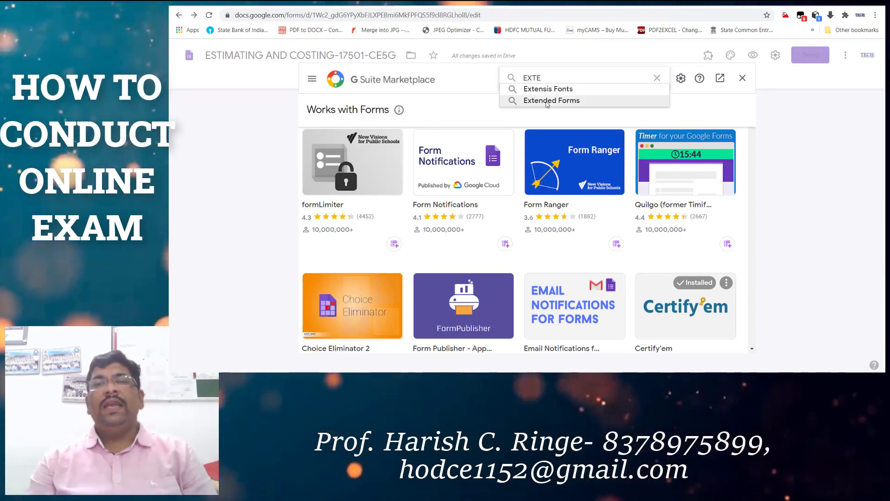
{"action": "left_click", "coordinate": [547, 100]}
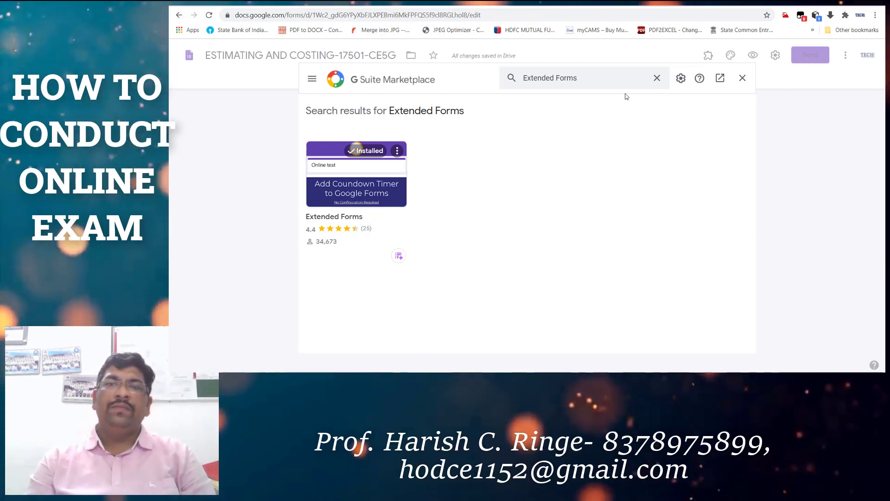
Close the Marketplace and launch the Extended Forms add-on from the Add-ons menu.
{"action": "left_click", "coordinate": [742, 78]}
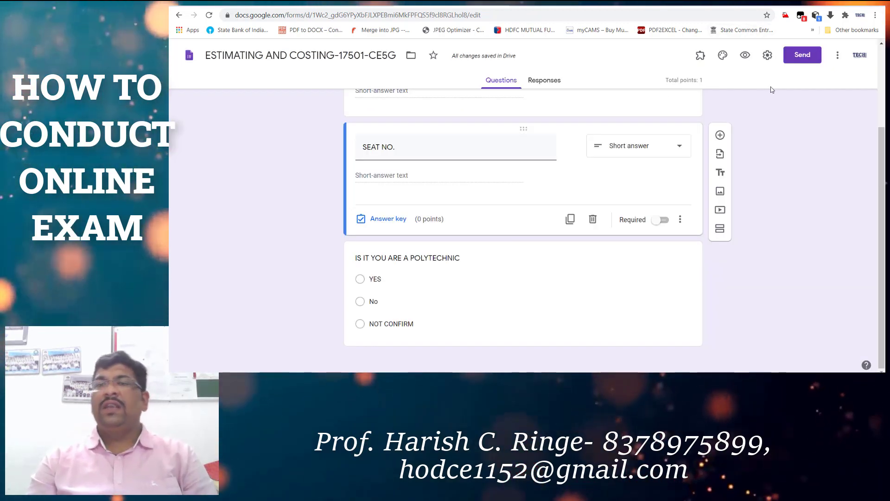
{"action": "left_click", "coordinate": [700, 57]}
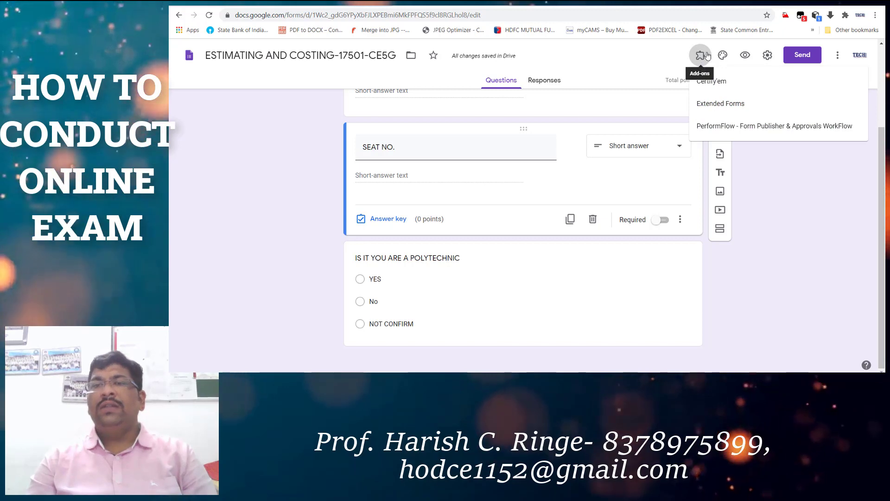
{"action": "left_click", "coordinate": [716, 107]}
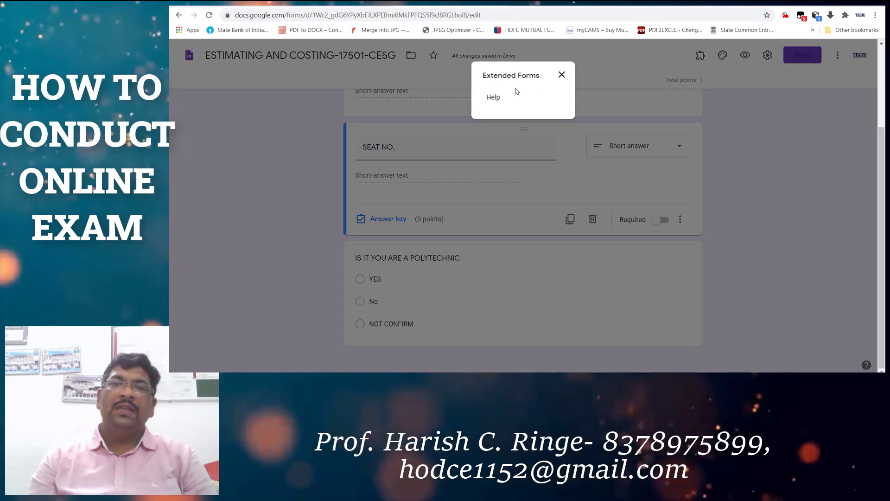
{"action": "left_click", "coordinate": [558, 76]}
{"action": "left_click", "coordinate": [701, 56]}
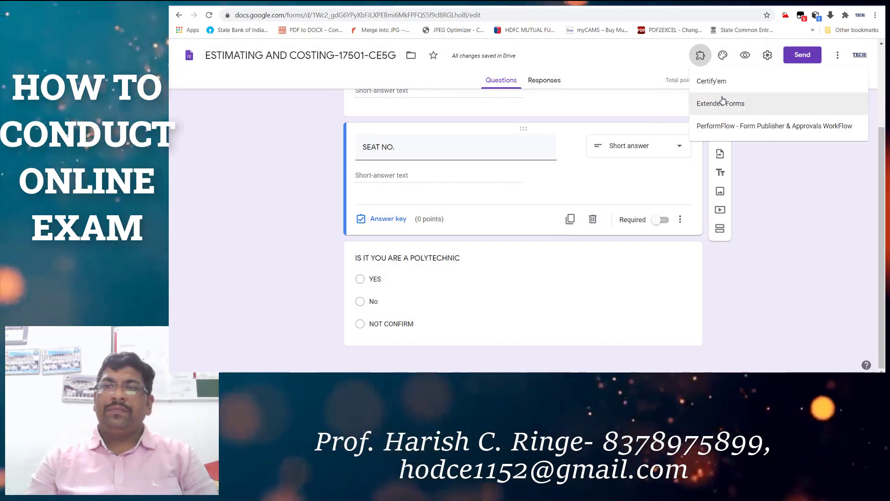
{"action": "left_click", "coordinate": [735, 99]}
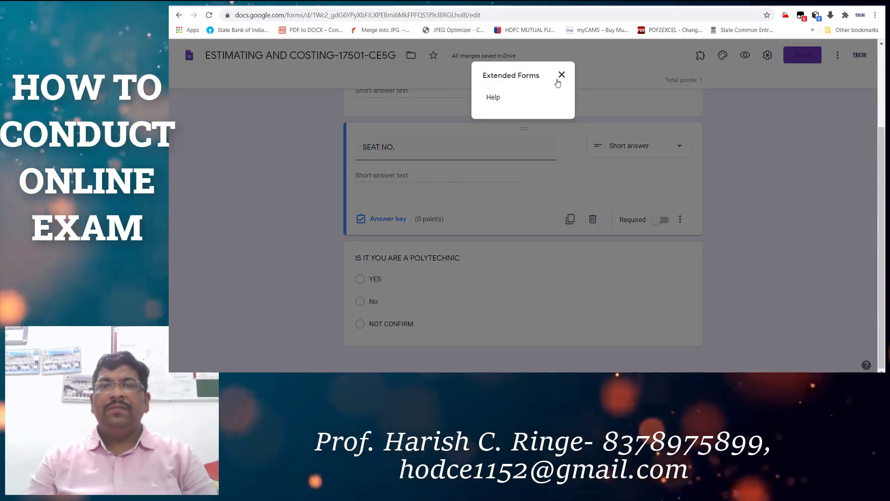
{"action": "left_click", "coordinate": [561, 75]}
{"action": "scroll", "coordinate": [666, 141], "scroll_direction": "up", "scroll_amount": 2}
{"action": "scroll", "coordinate": [575, 202], "scroll_direction": "down", "scroll_amount": 2}
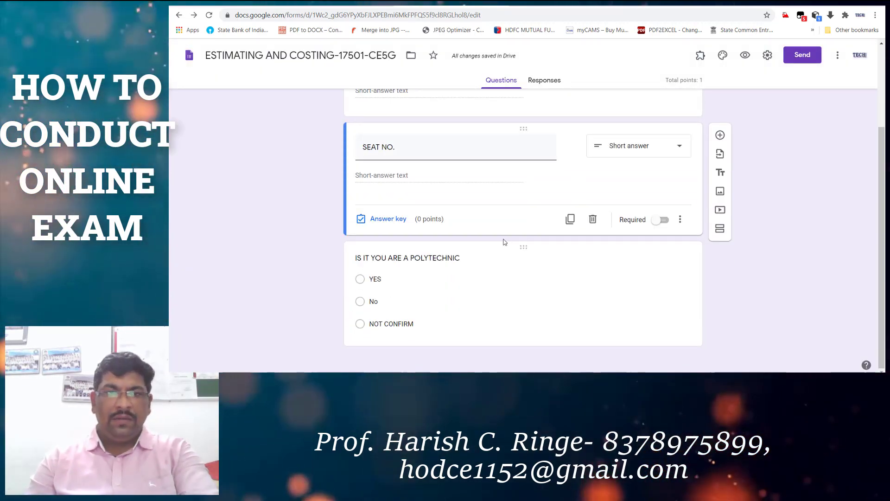
Select the polytechnic question, then open Help in the Extended Forms popup.
{"action": "left_click", "coordinate": [447, 324]}
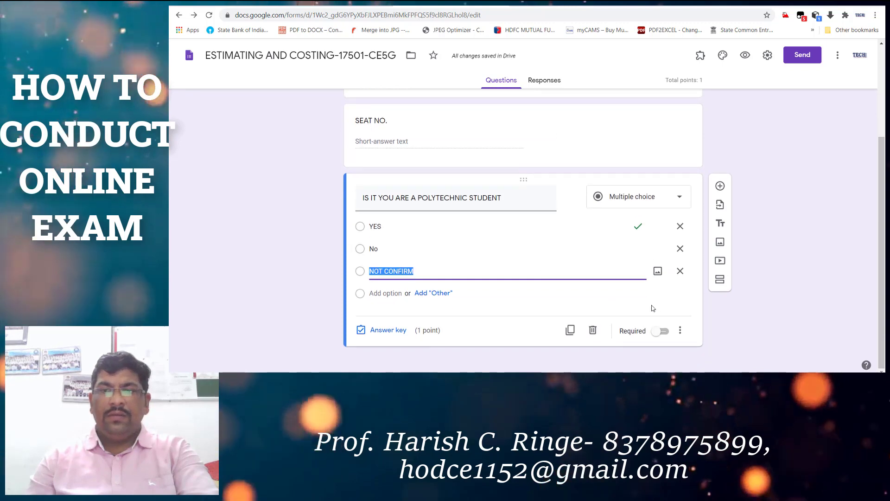
{"action": "left_click", "coordinate": [700, 56]}
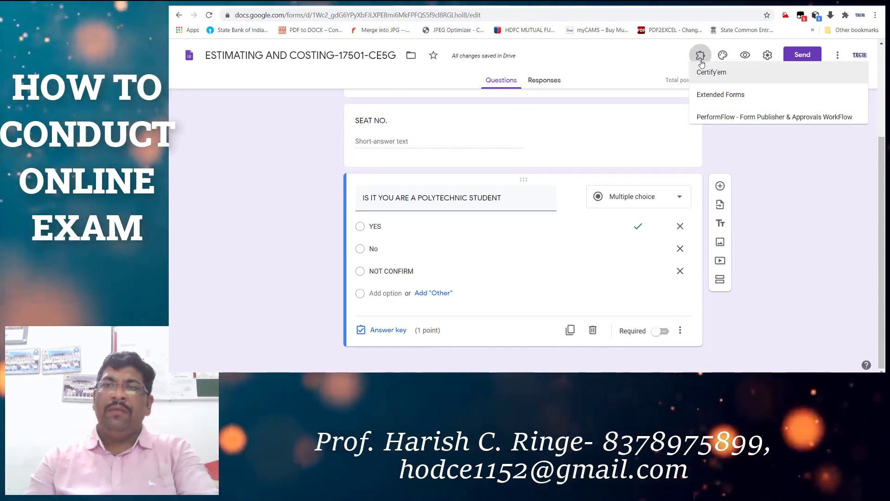
{"action": "left_click", "coordinate": [720, 94]}
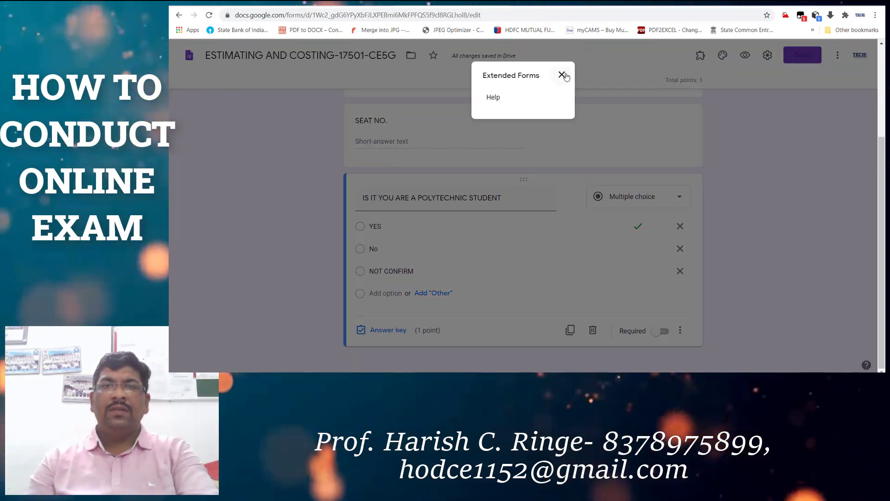
{"action": "left_click", "coordinate": [561, 75]}
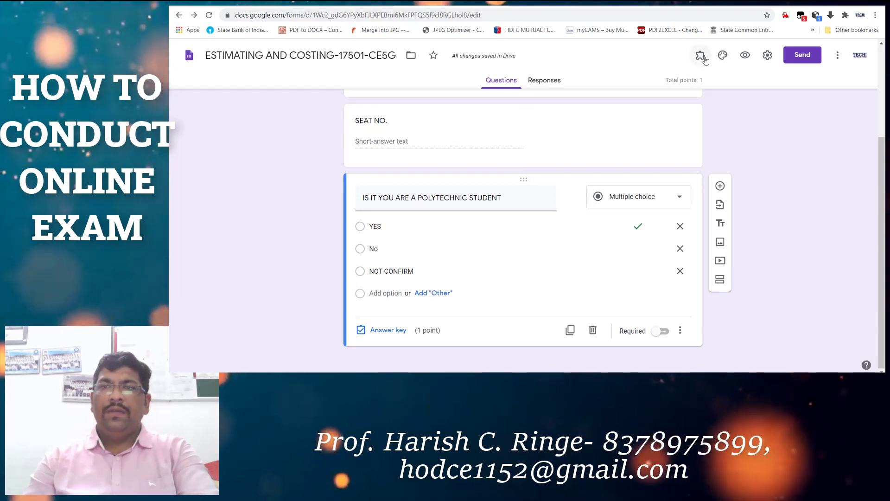
{"action": "left_click", "coordinate": [700, 56]}
{"action": "left_click", "coordinate": [717, 108]}
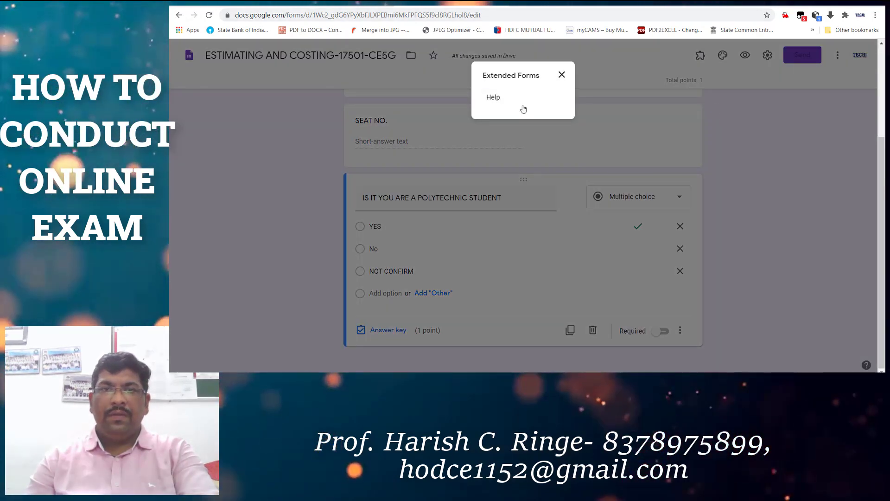
{"action": "left_click", "coordinate": [492, 97]}
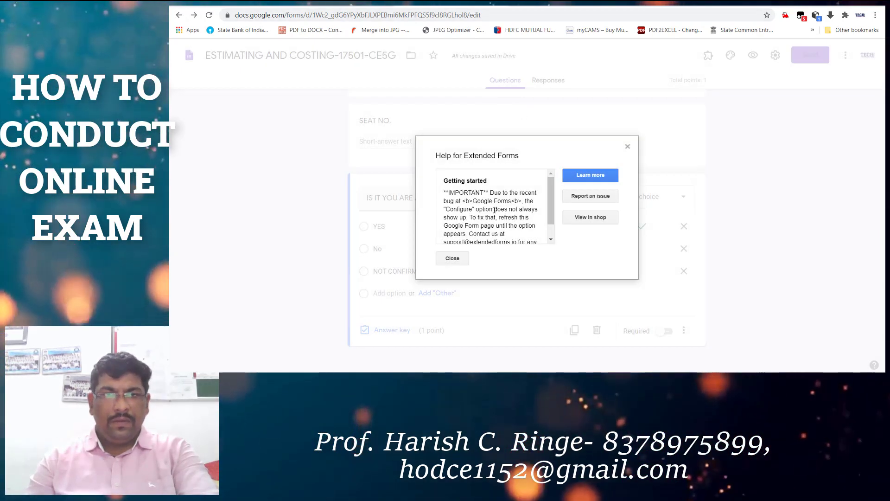
Close the Help for Extended Forms dialog and relaunch Extended Forms from Add-ons.
{"action": "scroll", "coordinate": [493, 208], "scroll_direction": "up", "scroll_amount": 2}
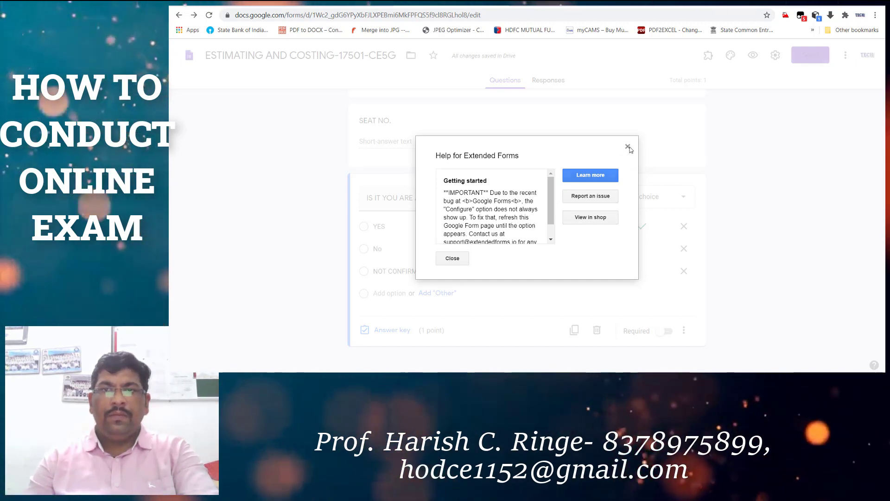
{"action": "left_click", "coordinate": [628, 146]}
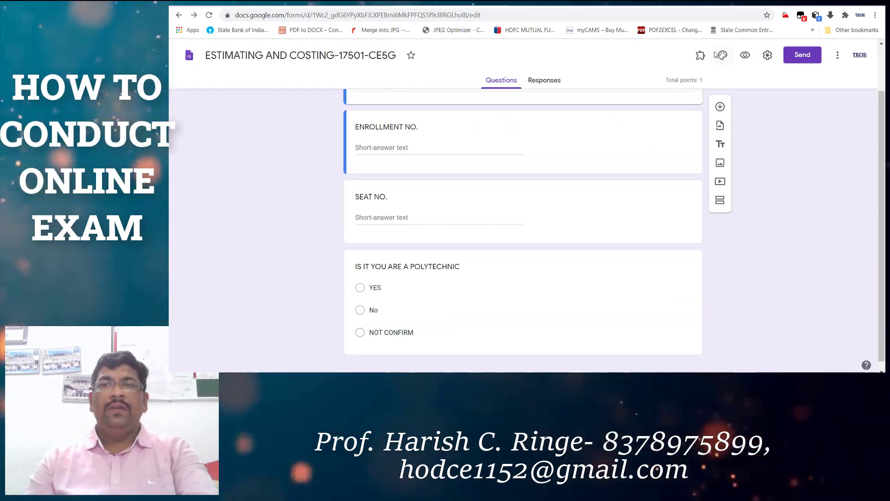
{"action": "left_click", "coordinate": [701, 56]}
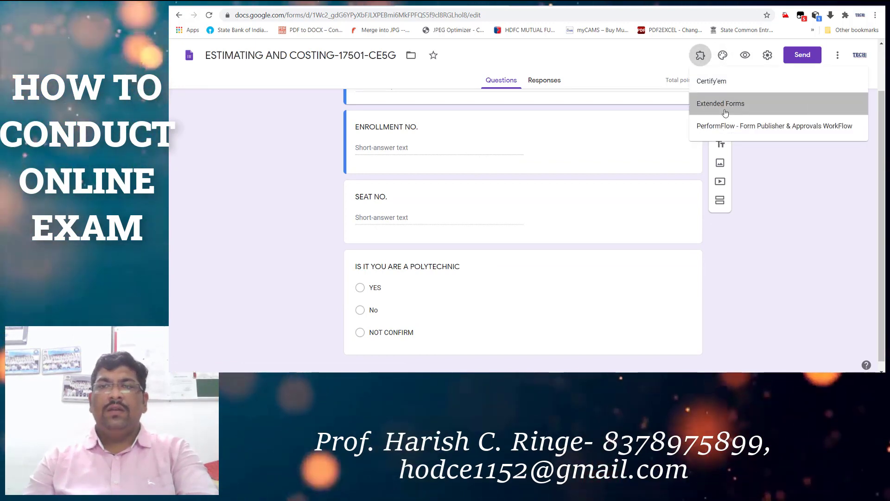
{"action": "left_click", "coordinate": [721, 103]}
Reopen Extended Forms and choose Configure to show the Extended Form sidebar.
{"action": "left_click", "coordinate": [561, 75]}
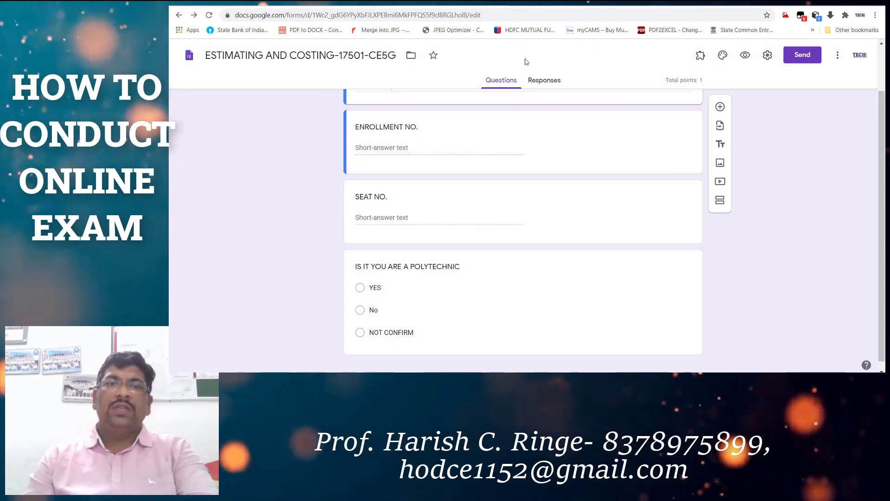
{"action": "scroll", "coordinate": [564, 170], "scroll_direction": "up", "scroll_amount": 2}
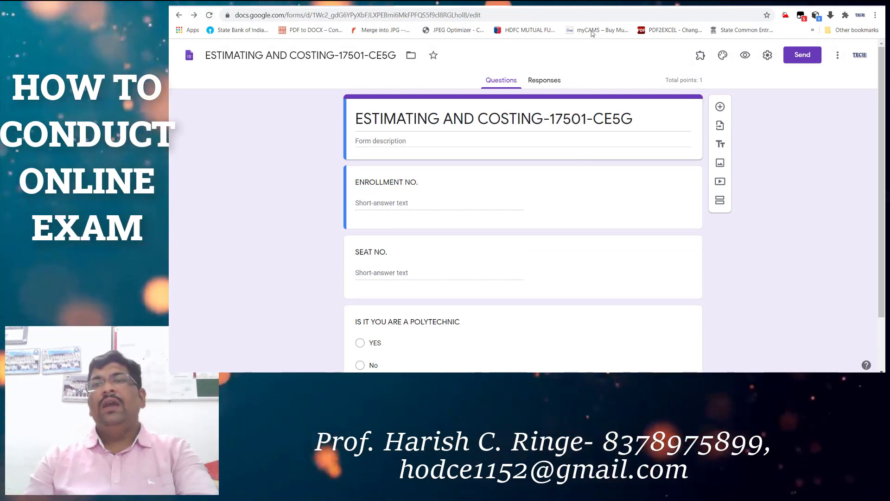
{"action": "left_click", "coordinate": [700, 56]}
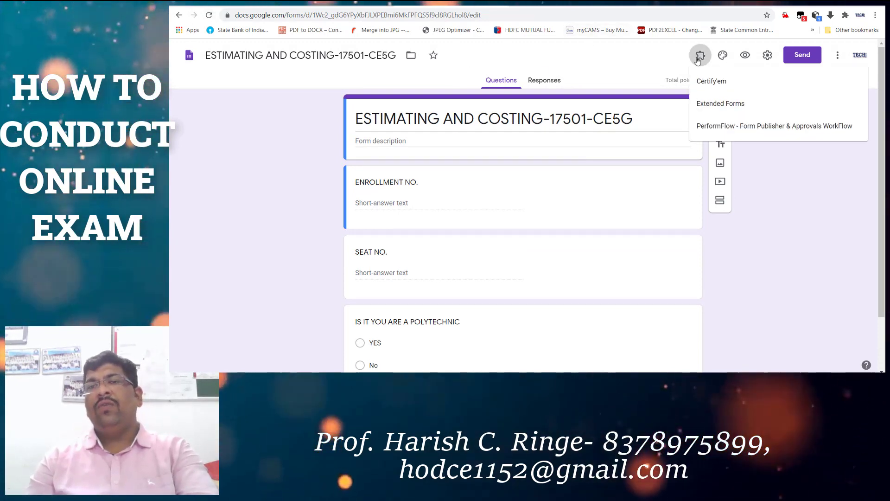
{"action": "left_click", "coordinate": [719, 104]}
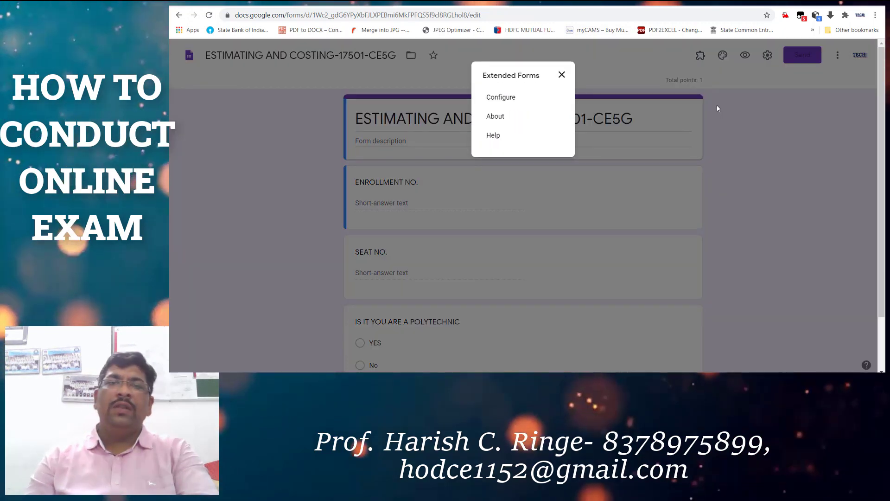
{"action": "left_click", "coordinate": [510, 98]}
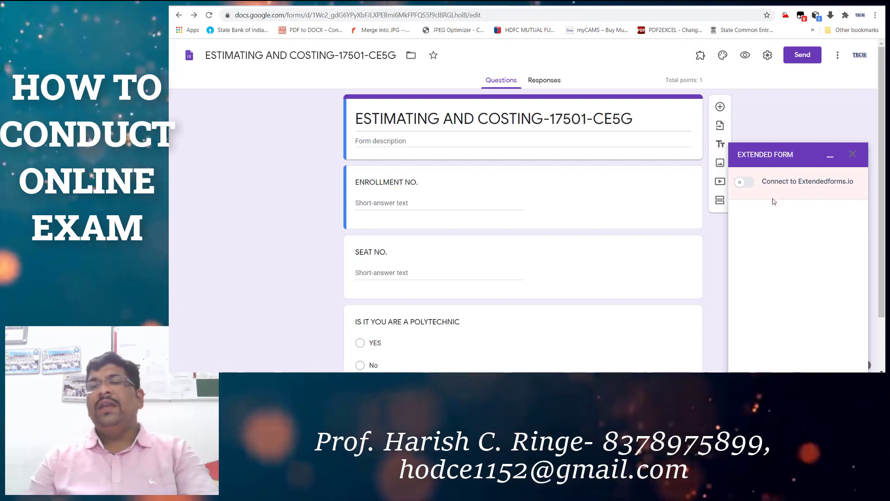
Turn on Connect to Extendedforms.io and change the 60-minute time limit to 5 minutes with 1 attempt.
{"action": "left_click", "coordinate": [746, 183]}
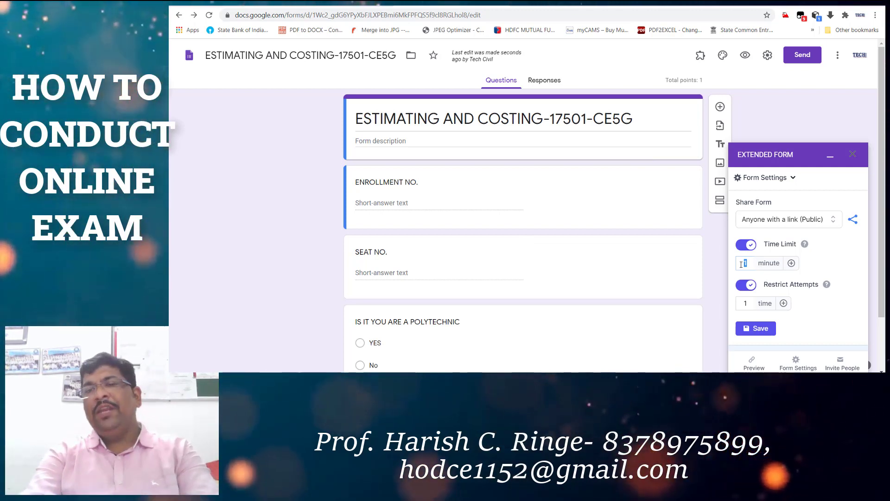
{"action": "type", "text": "60"}
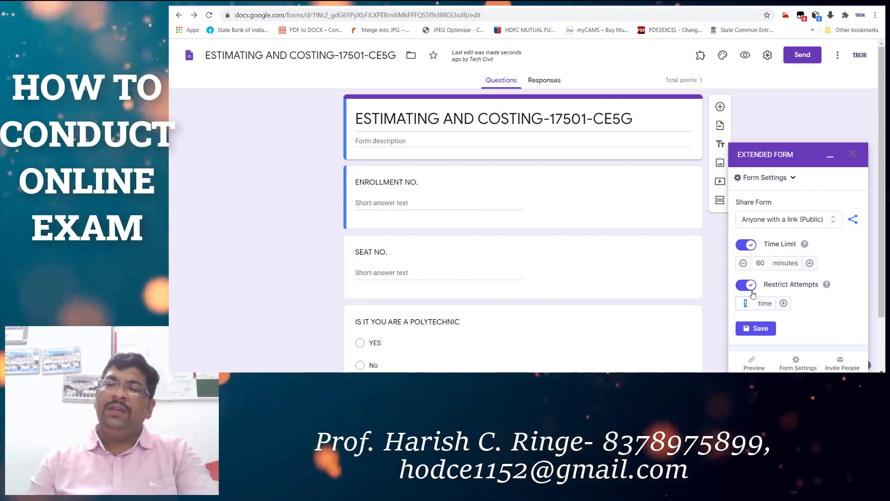
{"action": "double_click", "coordinate": [771, 264]}
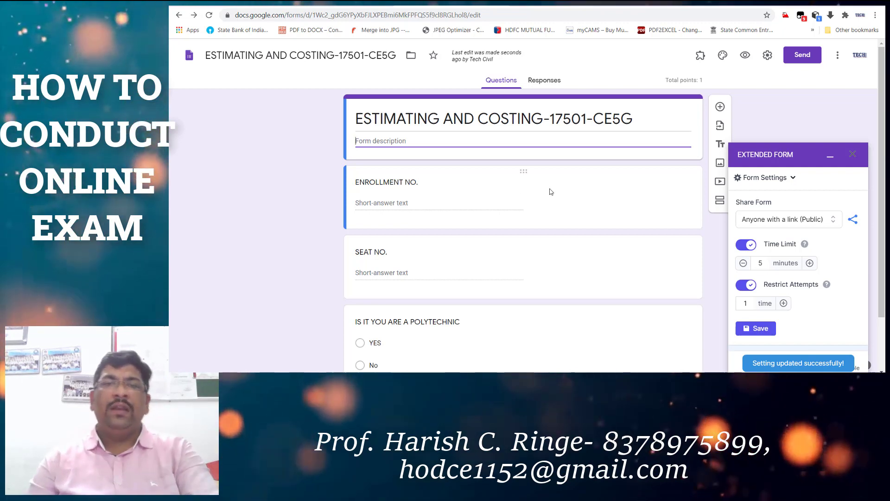
{"action": "scroll", "coordinate": [548, 199], "scroll_direction": "down", "scroll_amount": 1}
{"action": "scroll", "coordinate": [548, 205], "scroll_direction": "down", "scroll_amount": 1}
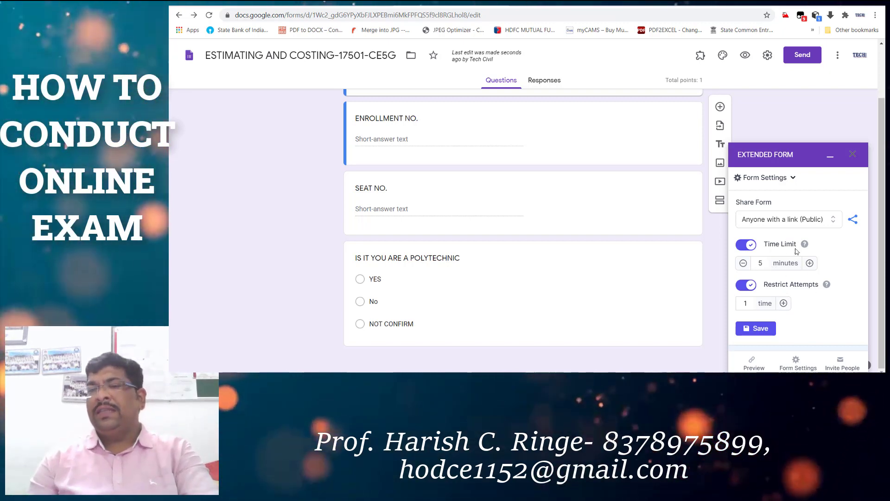
Adjust the minutes value of the quiz's 5-minute time limit.
{"action": "left_click", "coordinate": [768, 263]}
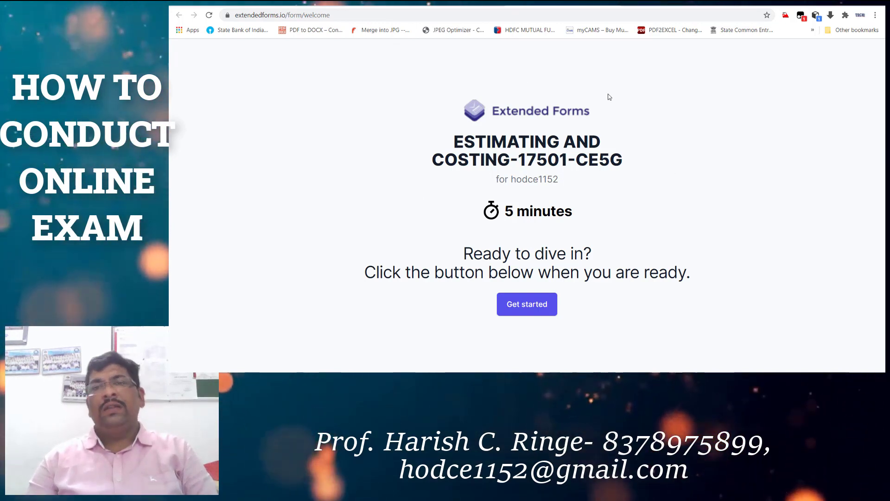
Start the timed exam and scroll through ENROLLMENT NO., SEAT NO. and the polytechnic question.
{"action": "left_click", "coordinate": [541, 313]}
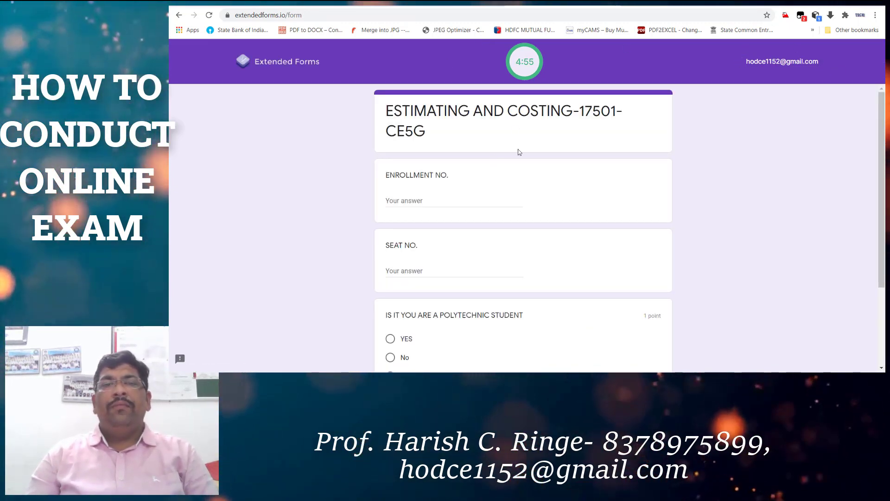
{"action": "scroll", "coordinate": [486, 162], "scroll_direction": "down", "scroll_amount": 2}
{"action": "scroll", "coordinate": [510, 139], "scroll_direction": "up", "scroll_amount": 2}
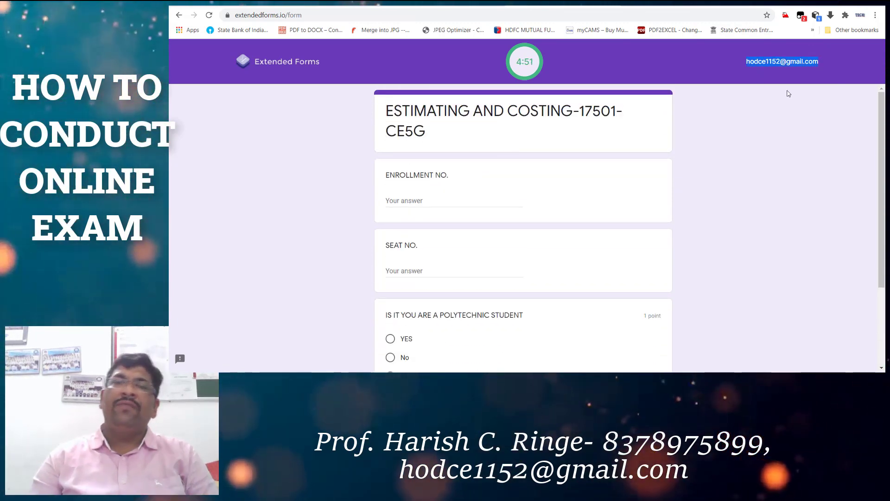
{"action": "scroll", "coordinate": [719, 137], "scroll_direction": "down", "scroll_amount": 1}
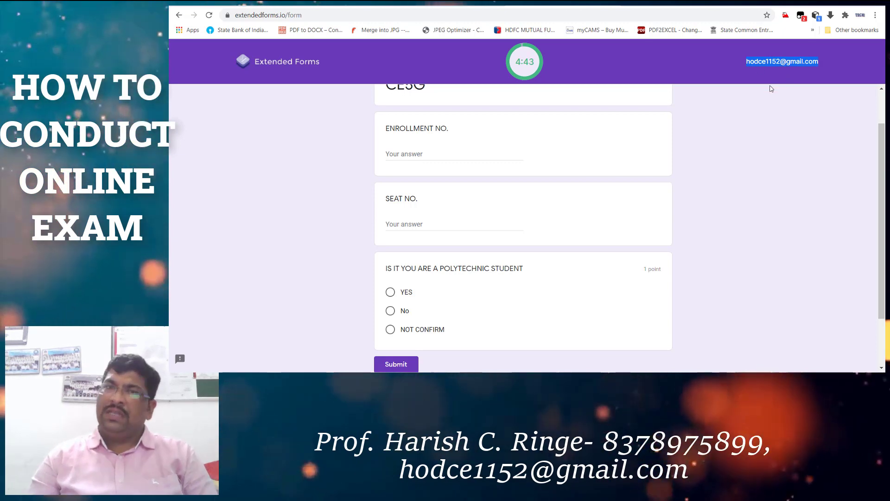
{"action": "scroll", "coordinate": [772, 93], "scroll_direction": "up", "scroll_amount": 1}
{"action": "scroll", "coordinate": [764, 127], "scroll_direction": "down", "scroll_amount": 4}
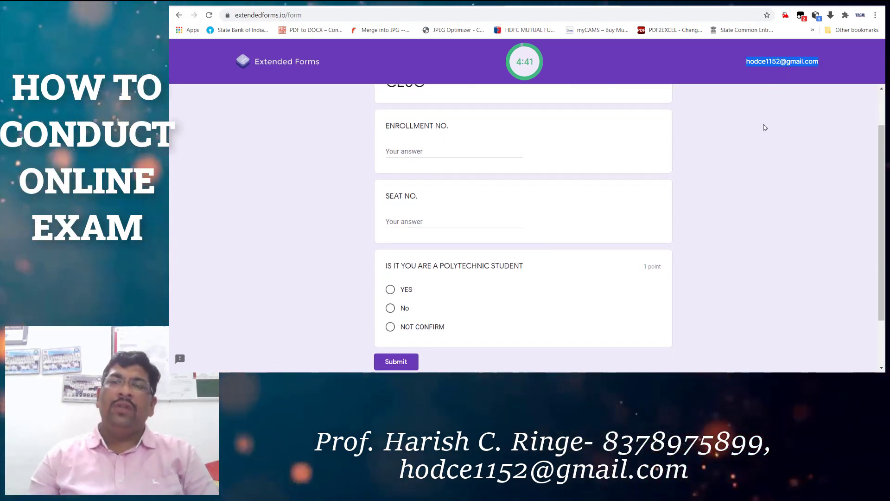
{"action": "scroll", "coordinate": [538, 105], "scroll_direction": "up", "scroll_amount": 5}
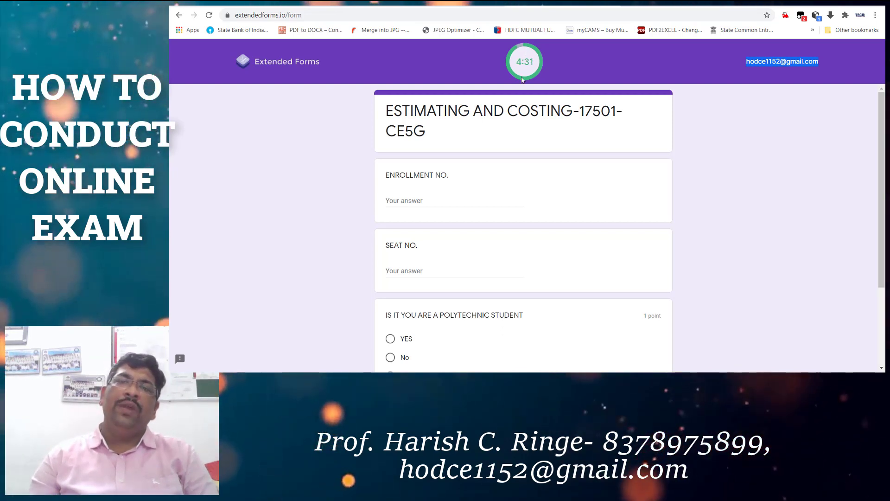
{"action": "scroll", "coordinate": [563, 163], "scroll_direction": "down", "scroll_amount": 3}
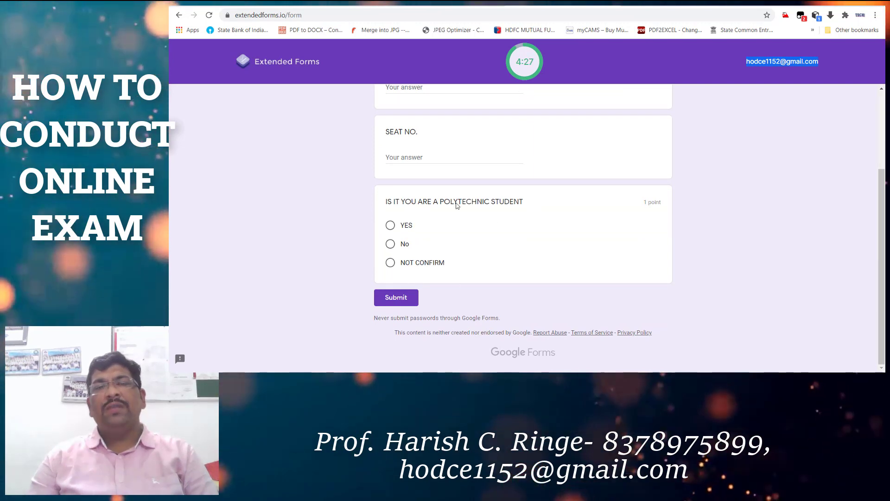
{"action": "scroll", "coordinate": [436, 177], "scroll_direction": "up", "scroll_amount": 3}
{"action": "scroll", "coordinate": [458, 284], "scroll_direction": "down", "scroll_amount": 3}
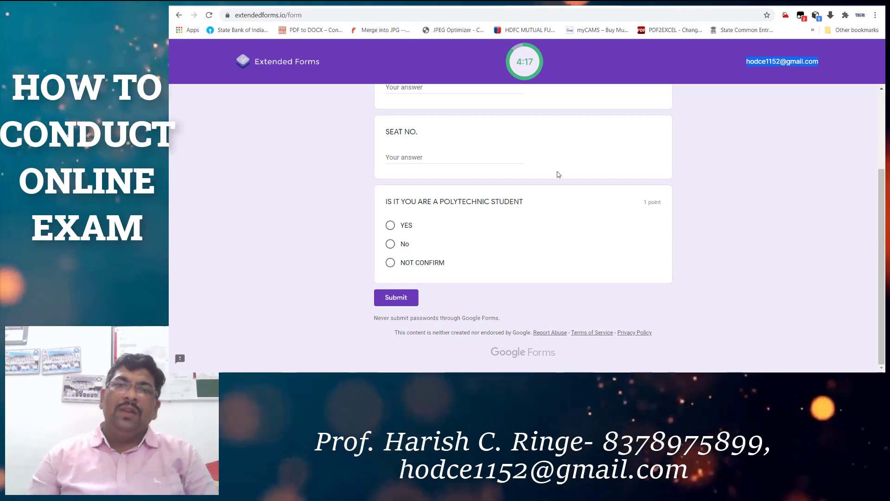
{"action": "scroll", "coordinate": [556, 175], "scroll_direction": "up", "scroll_amount": 3}
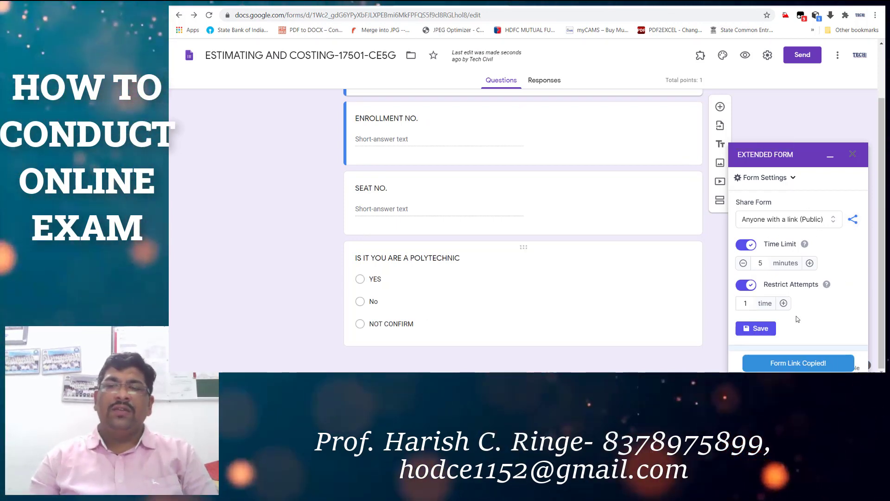
Open the copied exam link in a new browser tab.
{"action": "key", "text": "ctrl+t"}
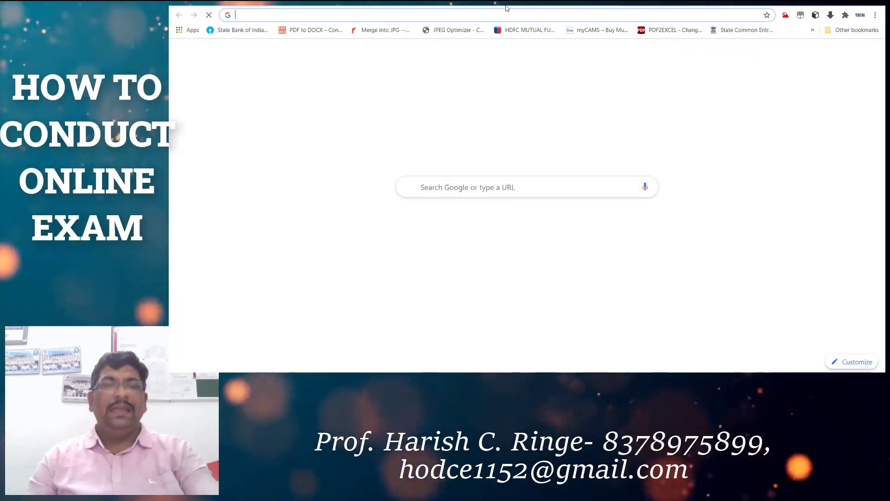
{"action": "key", "text": "Return"}
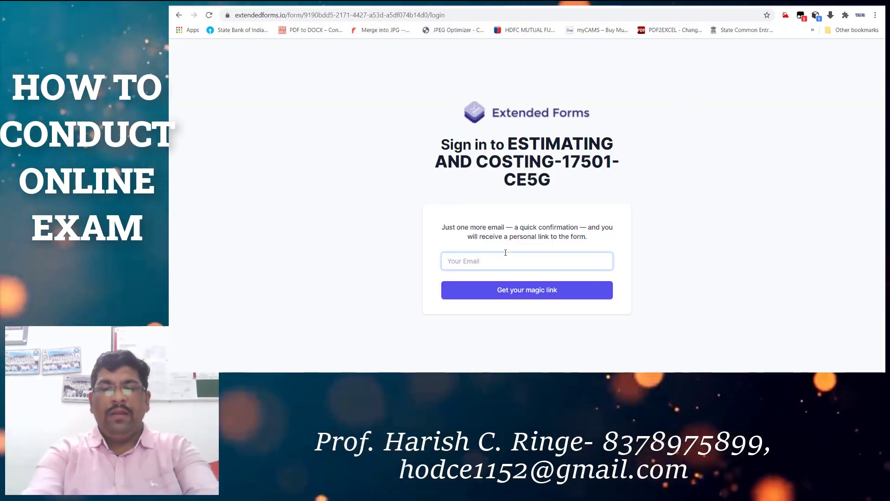
Enter the student's e-mail, request the magic link, and dismiss the Session Expired notice.
{"action": "left_click", "coordinate": [505, 253]}
{"action": "key", "text": "BackSpace"}
{"action": "key", "text": "BackSpace"}
{"action": "key", "text": "BackSpace"}
{"action": "key", "text": "BackSpace"}
{"action": "key", "text": "BackSpace"}
{"action": "key", "text": "BackSpace"}
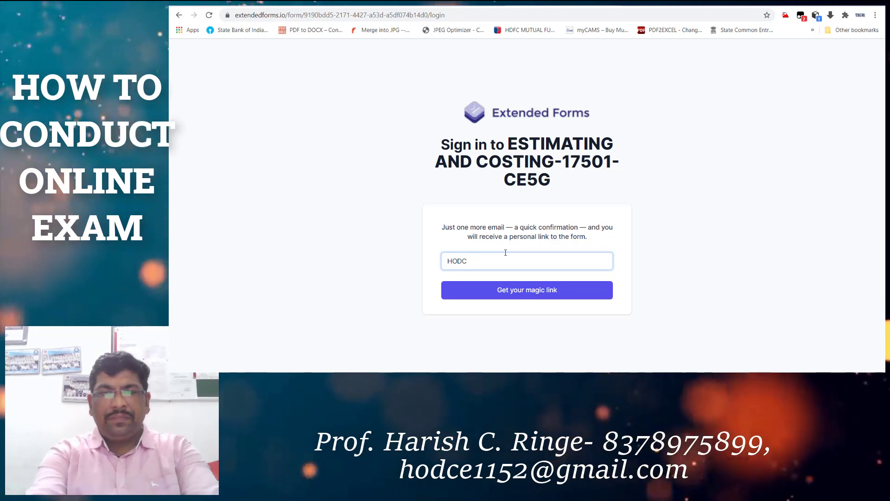
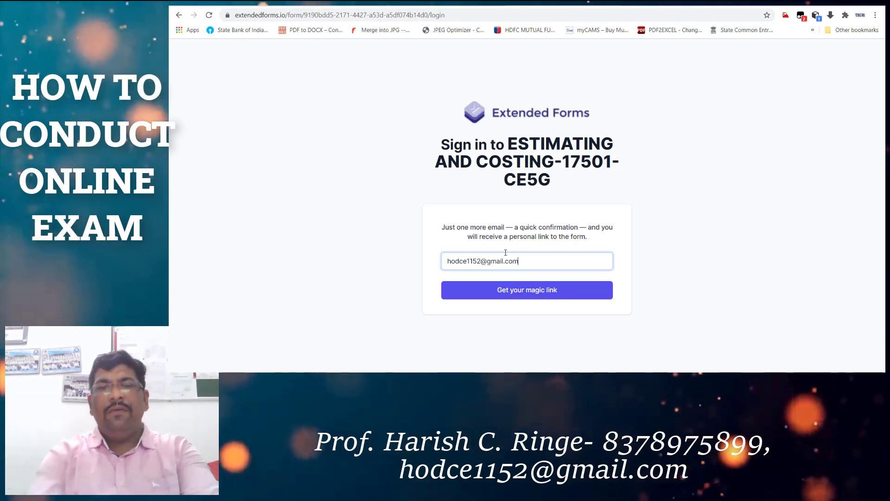
{"action": "left_click", "coordinate": [527, 290]}
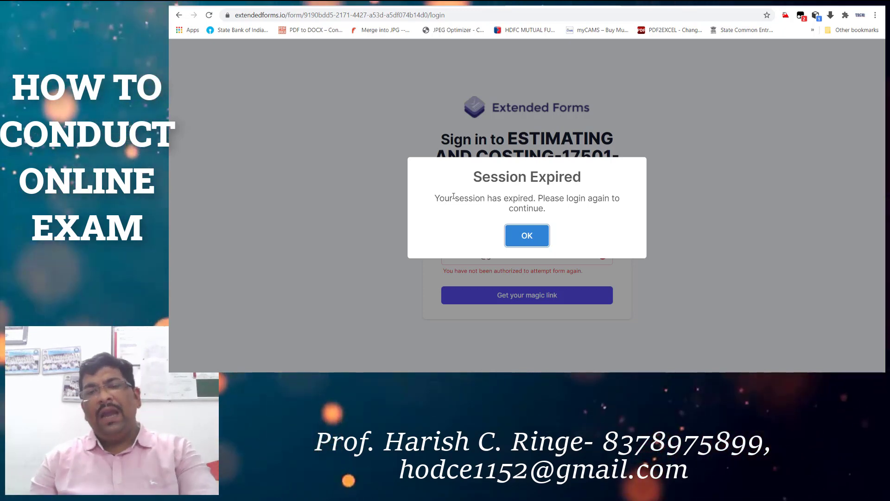
{"action": "left_click_drag", "start_coordinate": [435, 198], "coordinate": [517, 218]}
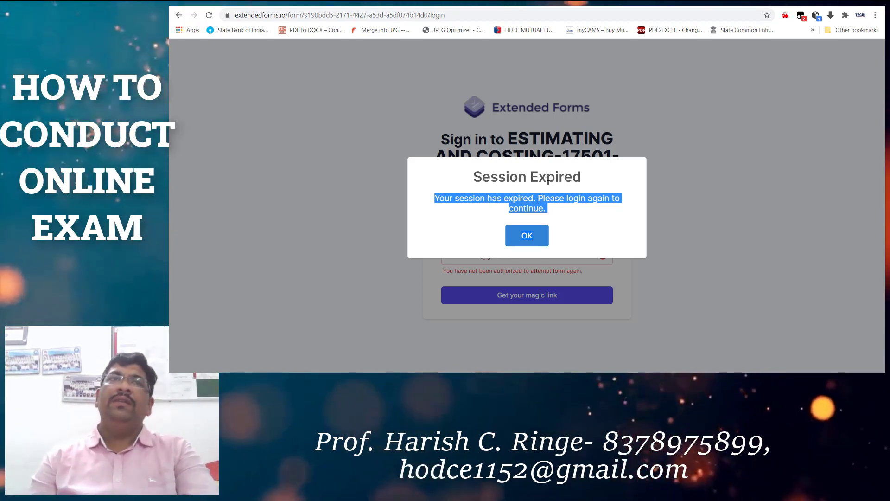
{"action": "left_click", "coordinate": [525, 238]}
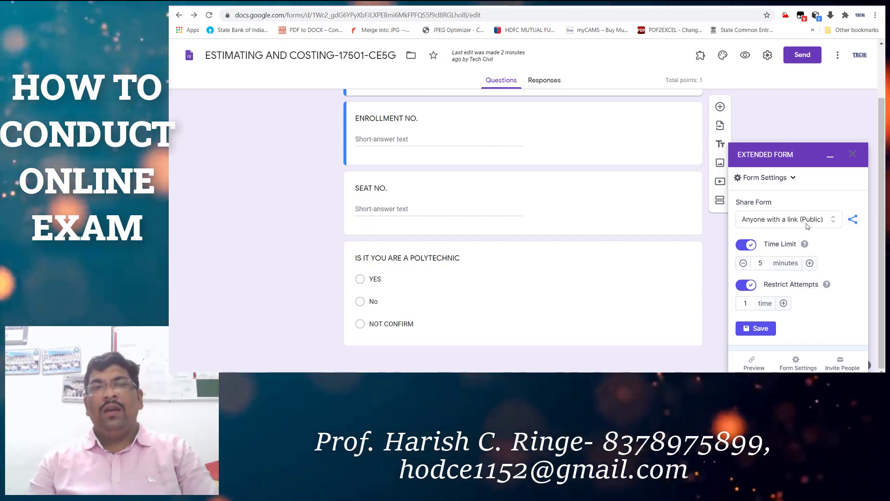
Copy the form's share link and change Share Form to Invite Only.
{"action": "left_click", "coordinate": [853, 220]}
{"action": "left_click", "coordinate": [854, 221]}
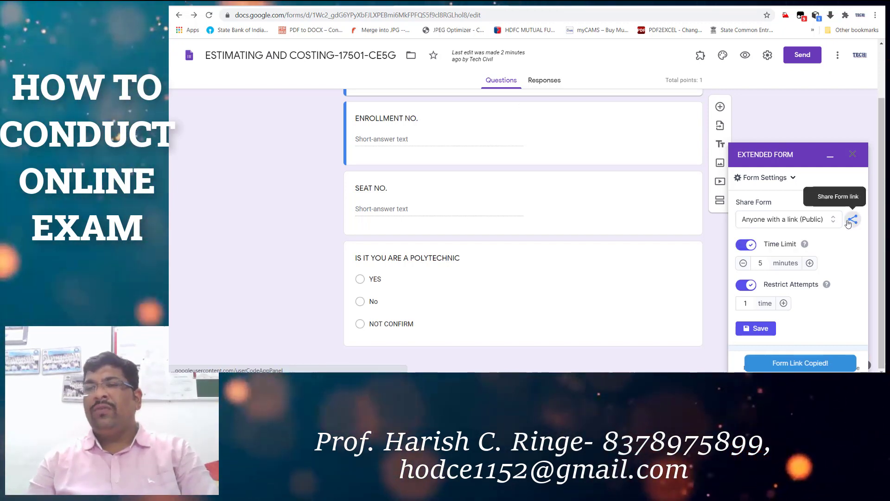
{"action": "left_click", "coordinate": [809, 220]}
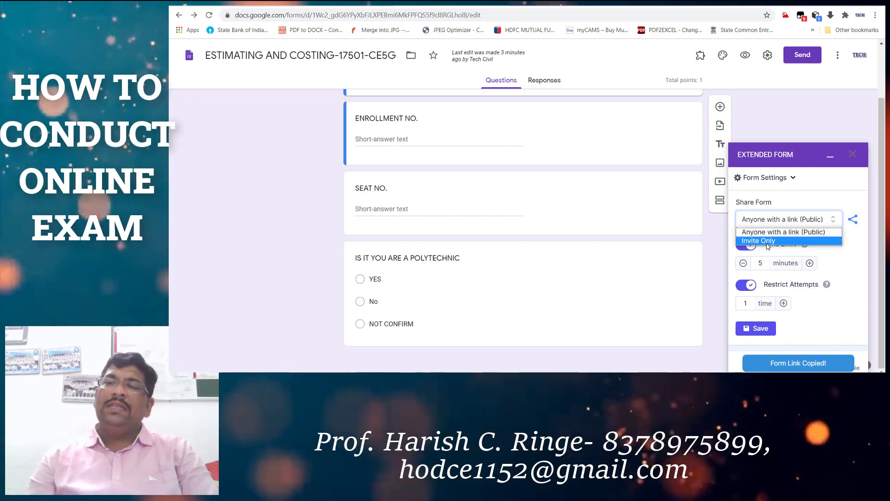
{"action": "left_click", "coordinate": [768, 240]}
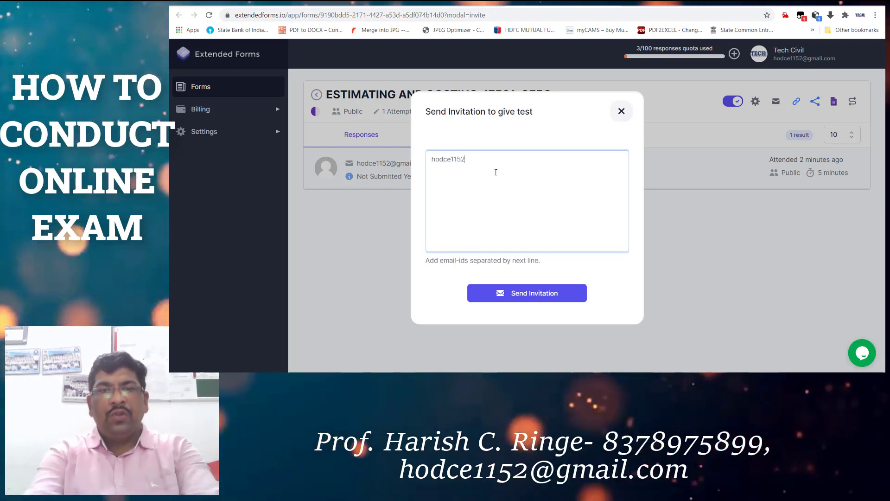
Finish typing the invitee's e-mail address and send the test invitation.
{"action": "key", "text": "BackSpace"}
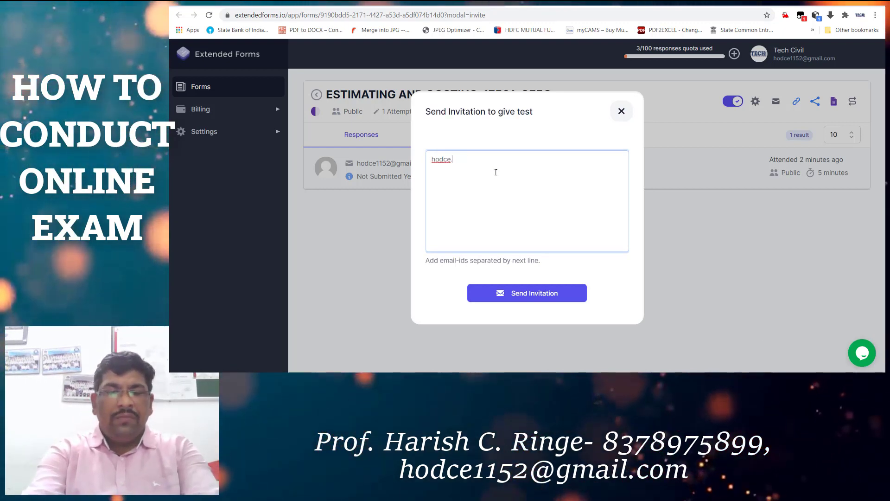
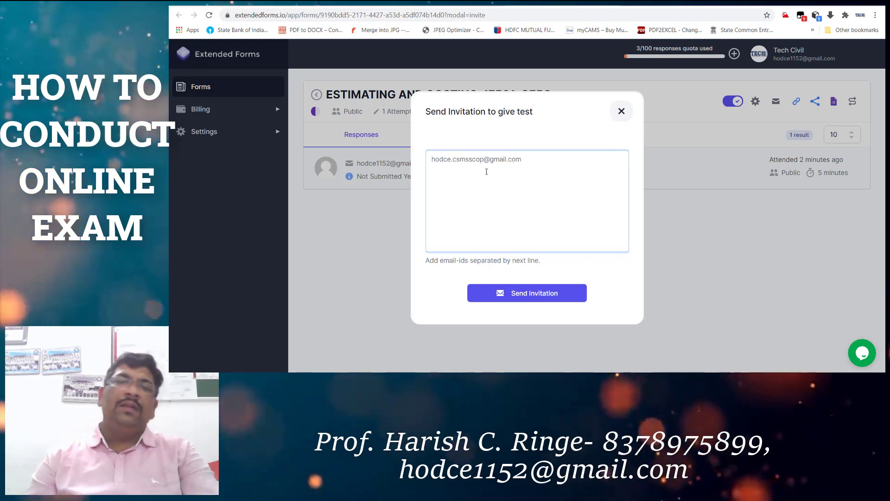
{"action": "left_click", "coordinate": [526, 293]}
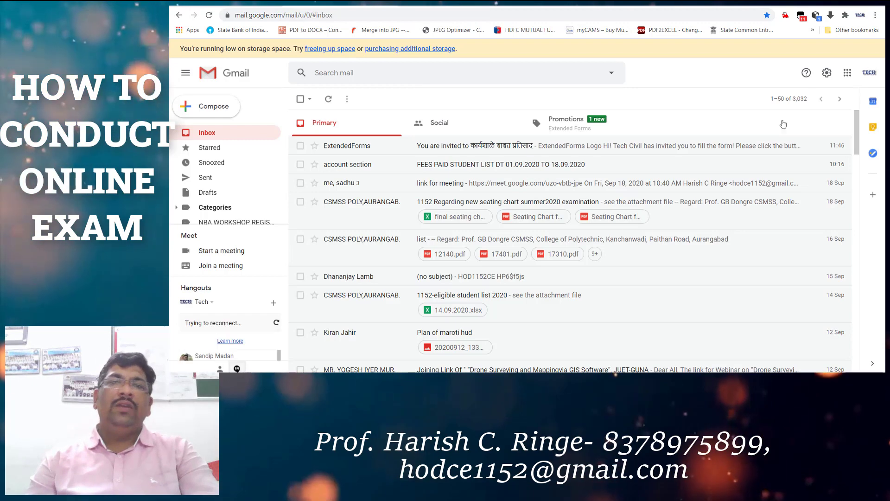
{"action": "left_click", "coordinate": [870, 73]}
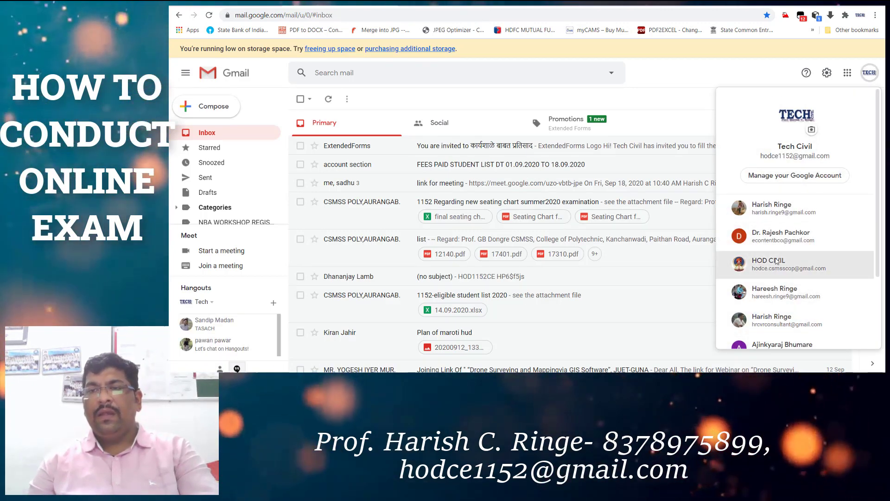
Switch to the invited account, open the invitation and click Visit ESTIMATING AND COSTING-17501-CE5G.
{"action": "left_click", "coordinate": [788, 265]}
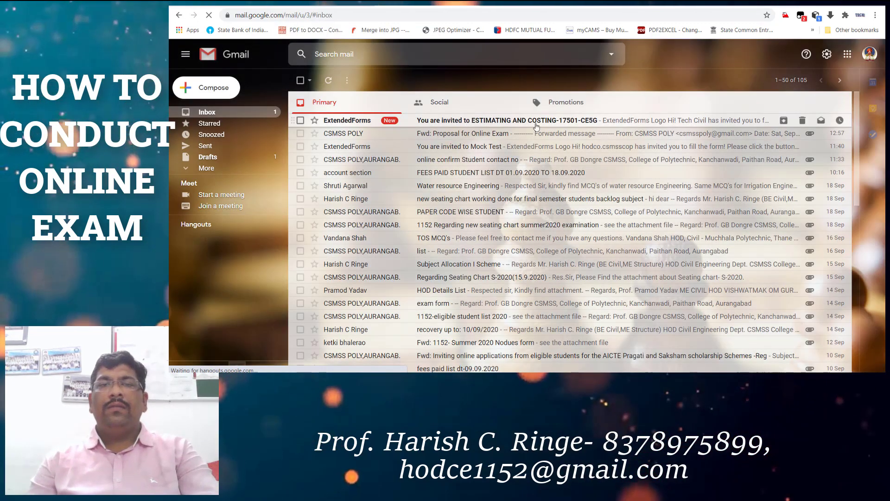
{"action": "left_click", "coordinate": [536, 125]}
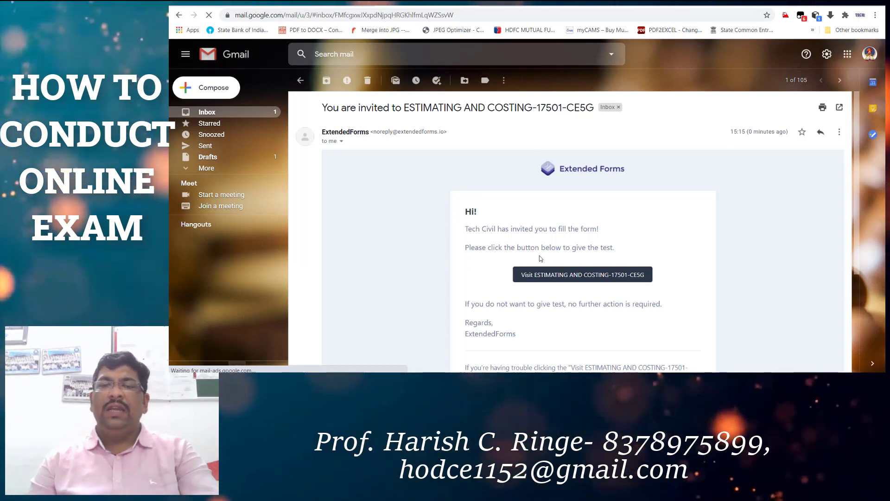
{"action": "left_click", "coordinate": [556, 274]}
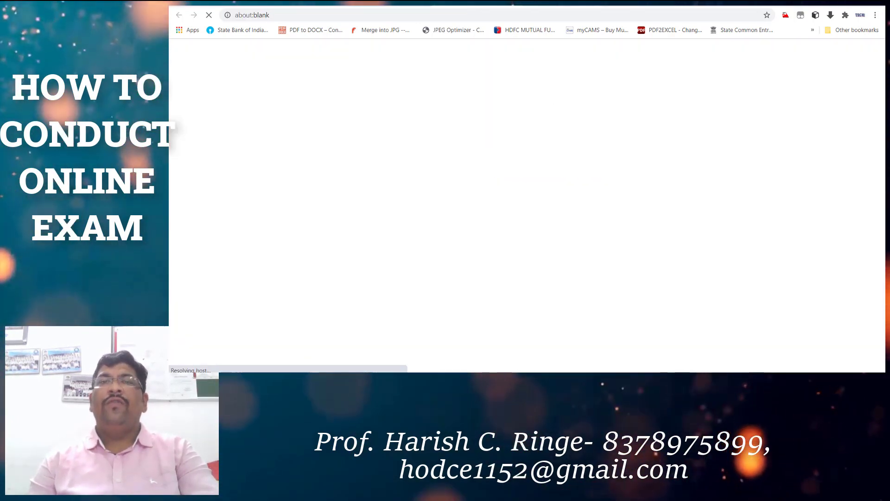